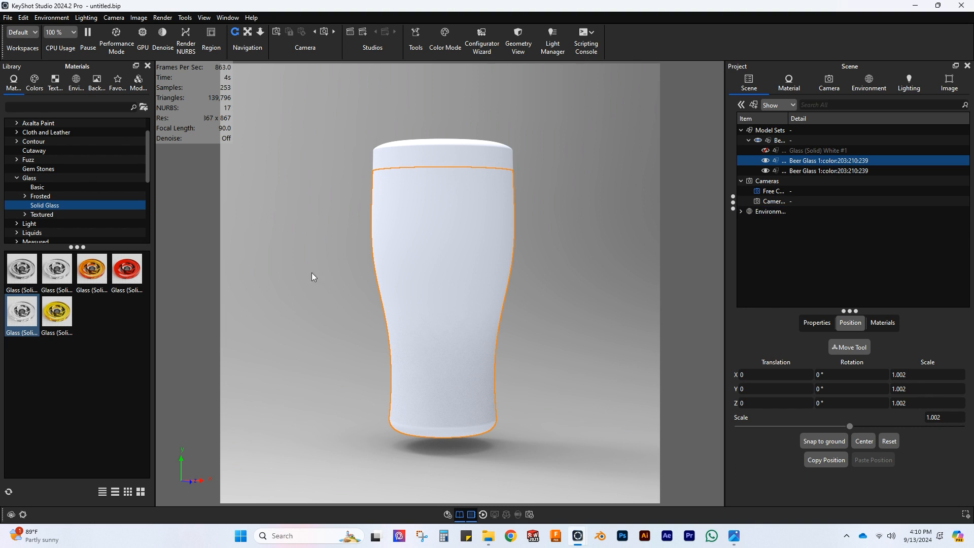
Step: Apply the Hard Shiny Plastic White library material to the beer liquid part
{"action": "mouse_move", "coordinate": [845, 161]}
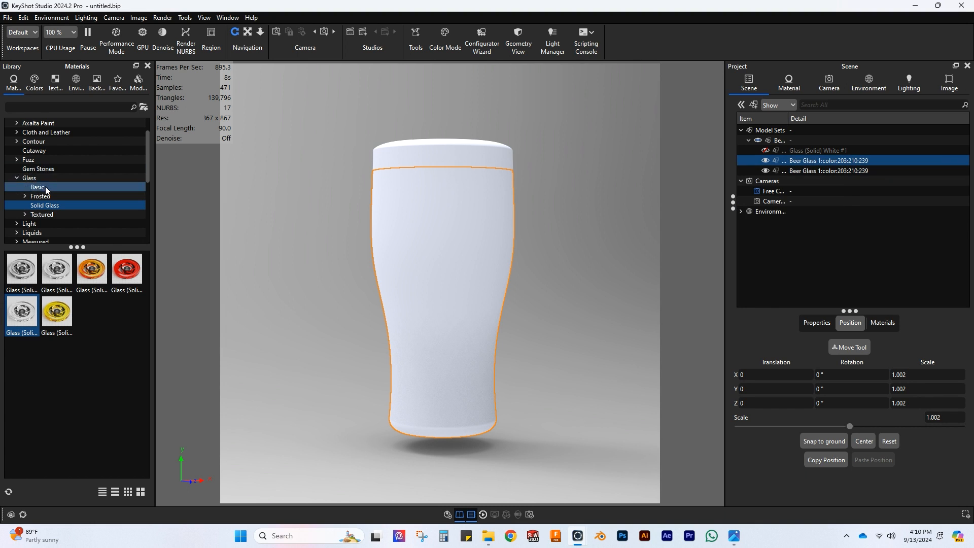
{"action": "scroll", "coordinate": [31, 198], "scroll_direction": "down", "scroll_amount": 4}
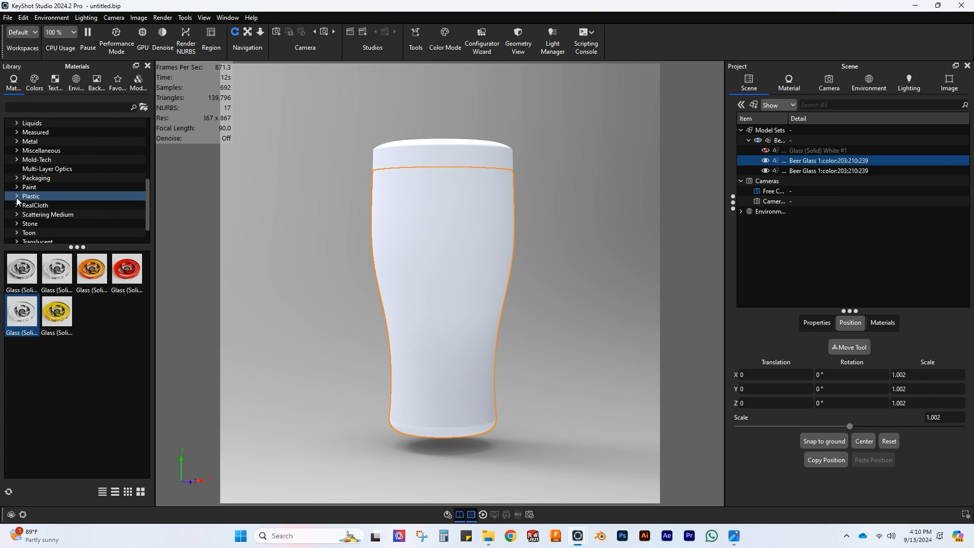
{"action": "left_click", "coordinate": [17, 196]}
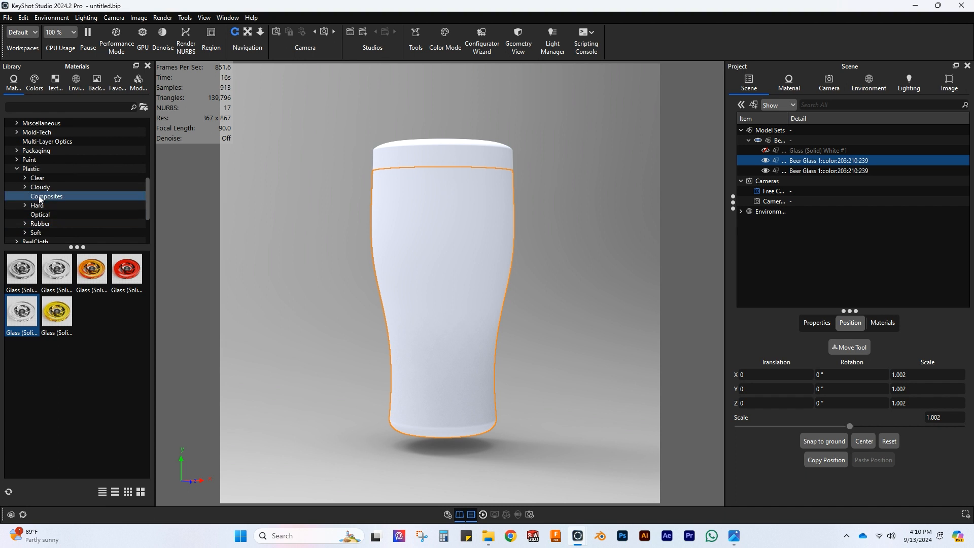
{"action": "left_click", "coordinate": [42, 207]}
{"action": "left_click", "coordinate": [47, 223]}
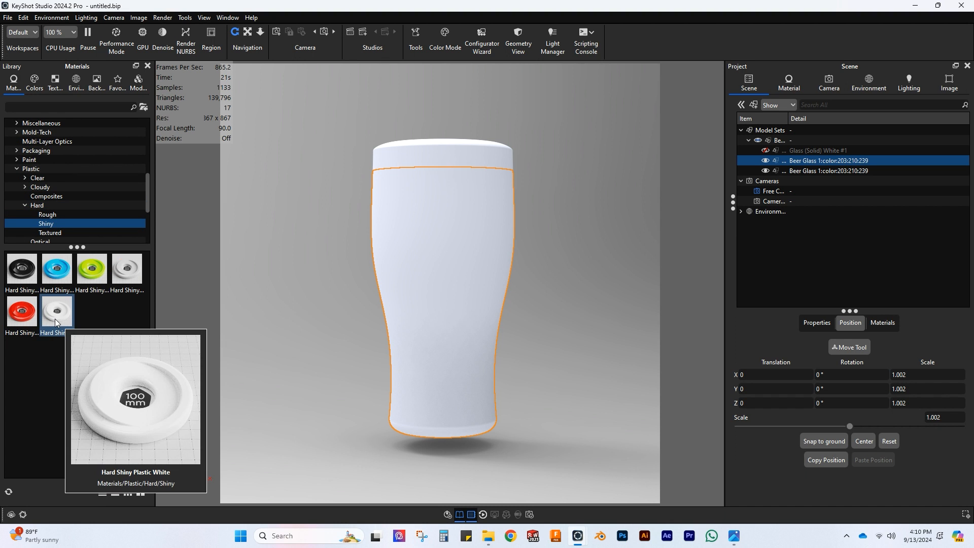
{"action": "left_click_drag", "start_coordinate": [56, 319], "coordinate": [817, 160]}
Step: Open the beer liquid's material for editing and change its type to Advanced
{"action": "double_click", "coordinate": [467, 243]}
{"action": "left_click", "coordinate": [932, 138]}
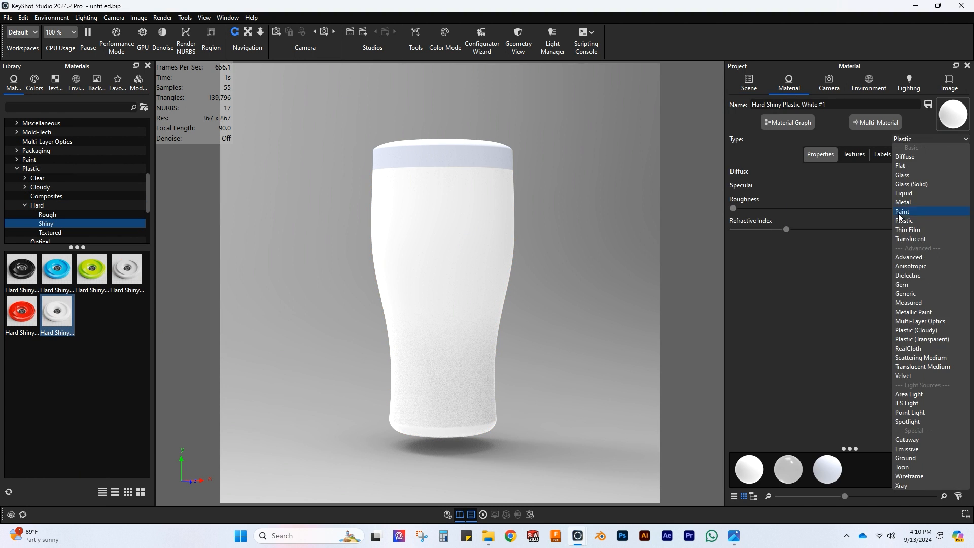
{"action": "left_click", "coordinate": [913, 257]}
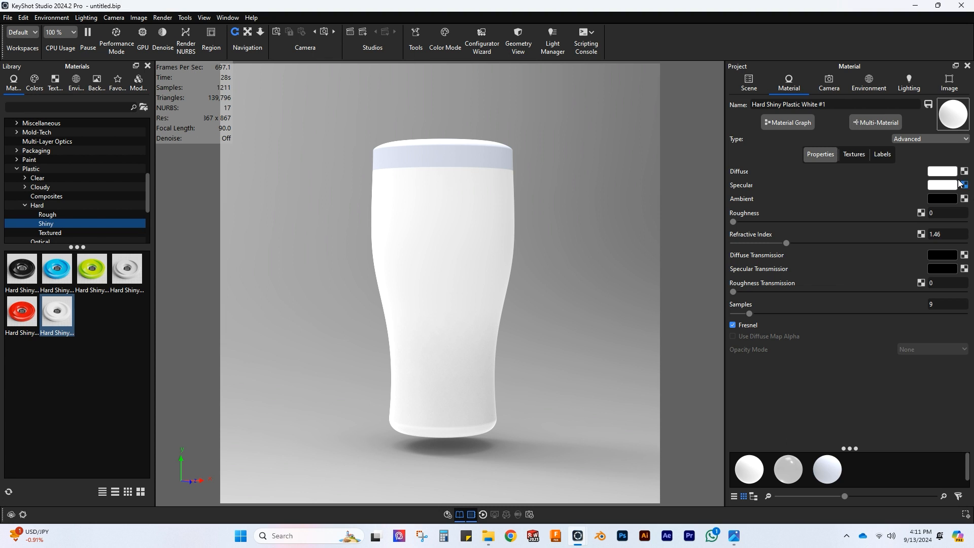
Step: Set the liquid material's Diffuse color to black and its Specular Transmission color to white
{"action": "left_click", "coordinate": [941, 171]}
{"action": "left_click_drag", "start_coordinate": [857, 264], "coordinate": [812, 317]}
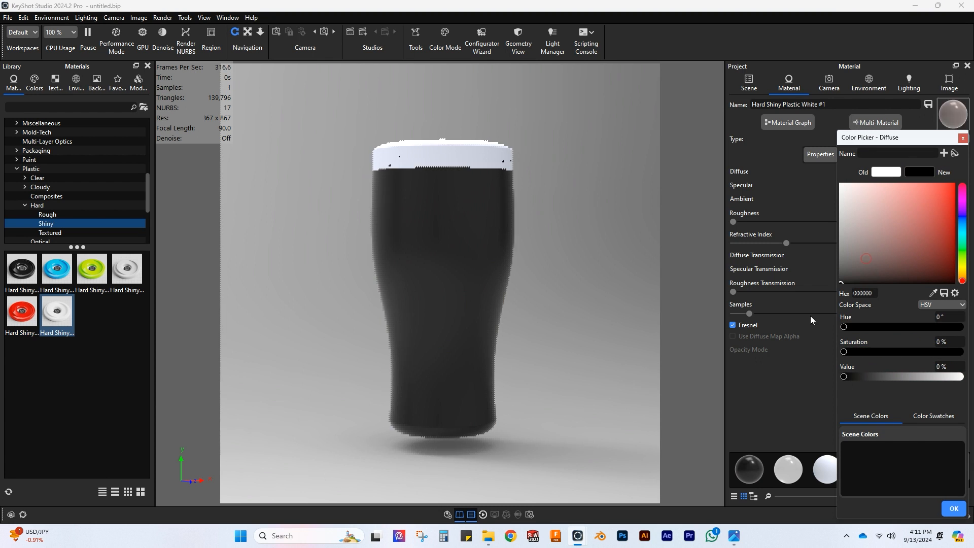
{"action": "left_click", "coordinate": [954, 508]}
{"action": "left_click", "coordinate": [938, 269]}
{"action": "left_click_drag", "start_coordinate": [867, 243], "coordinate": [836, 180]}
{"action": "left_click", "coordinate": [953, 508]}
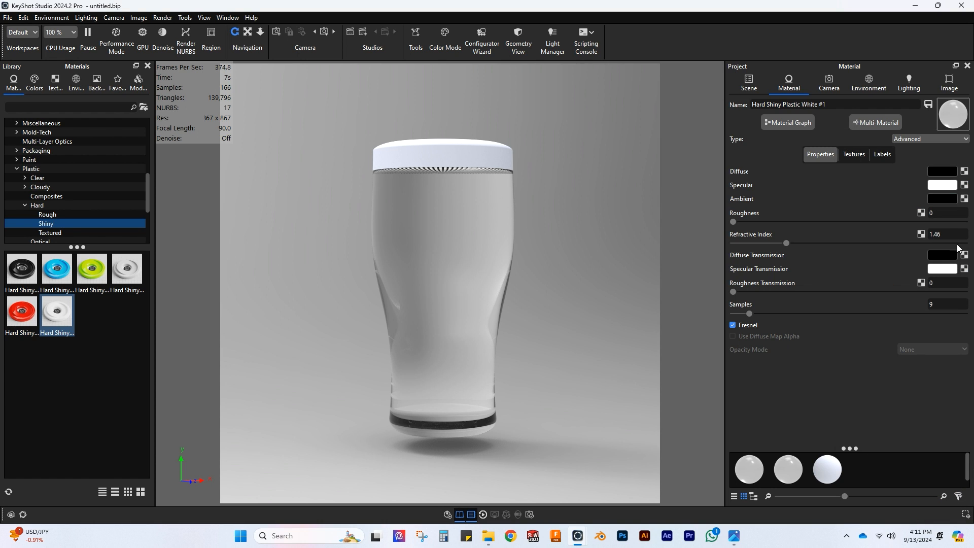
Step: Set the liquid material's refractive index to 1.334 and its roughness transmission to 0.05
{"action": "left_click", "coordinate": [938, 235]}
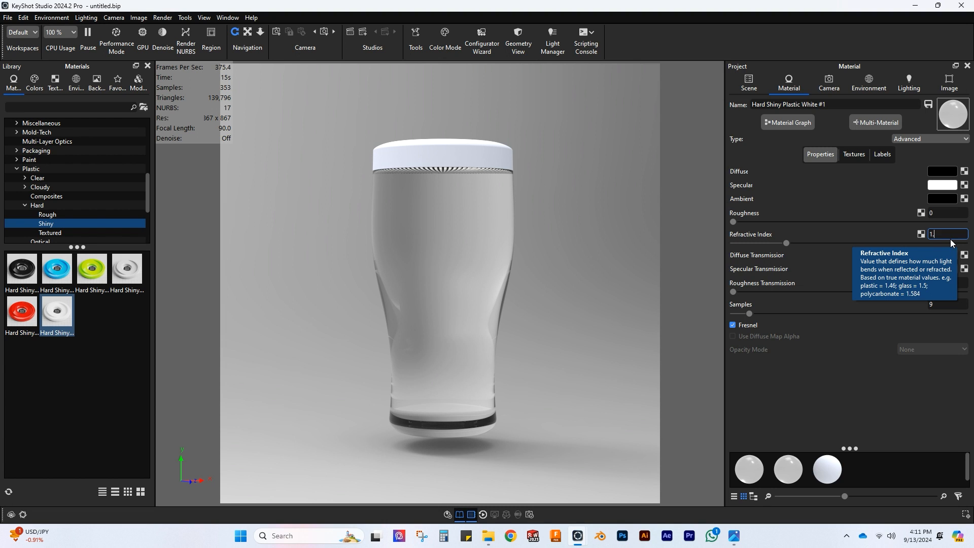
{"action": "type", "text": "1.334"}
{"action": "key", "text": "Return"}
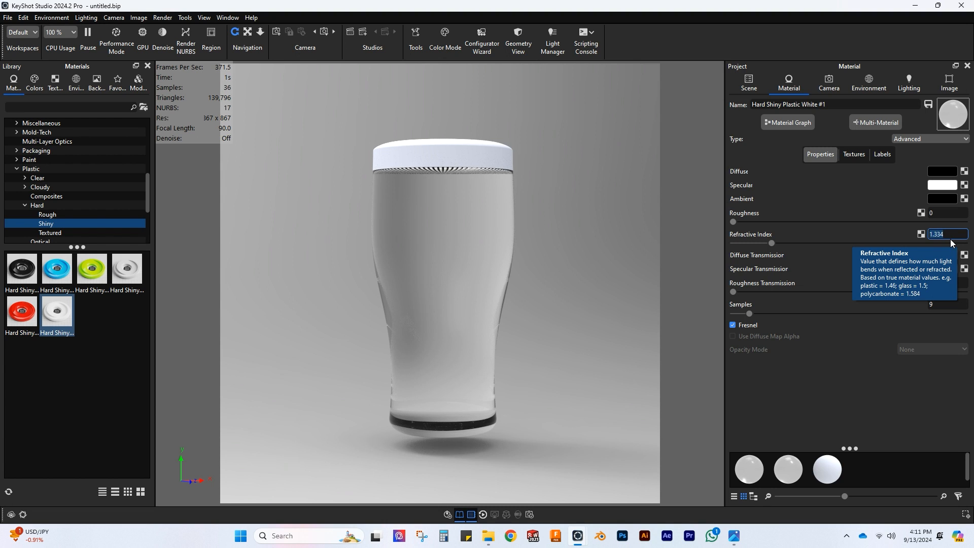
{"action": "left_click", "coordinate": [950, 283]}
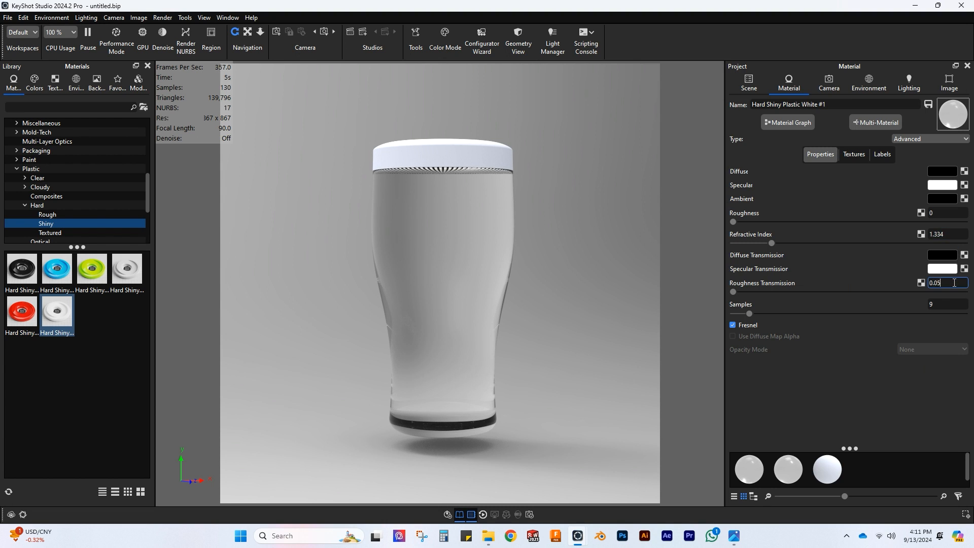
{"action": "type", "text": "0.05"}
{"action": "key", "text": "Return"}
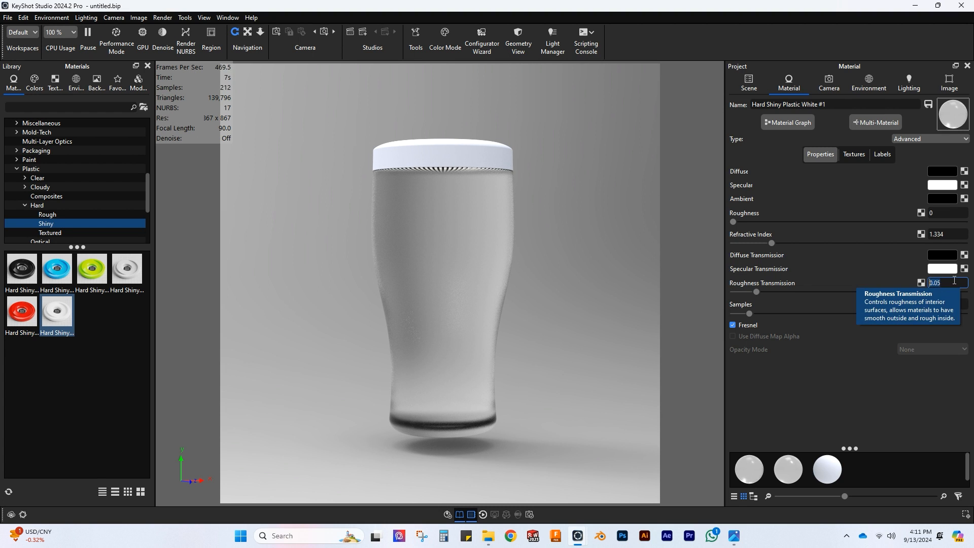
Step: Set the liquid material's Diffuse Transmission to a dark amber color, hex 946F00
{"action": "left_click", "coordinate": [946, 255]}
{"action": "left_click", "coordinate": [962, 272]}
{"action": "left_click_drag", "start_coordinate": [951, 246], "coordinate": [958, 250]}
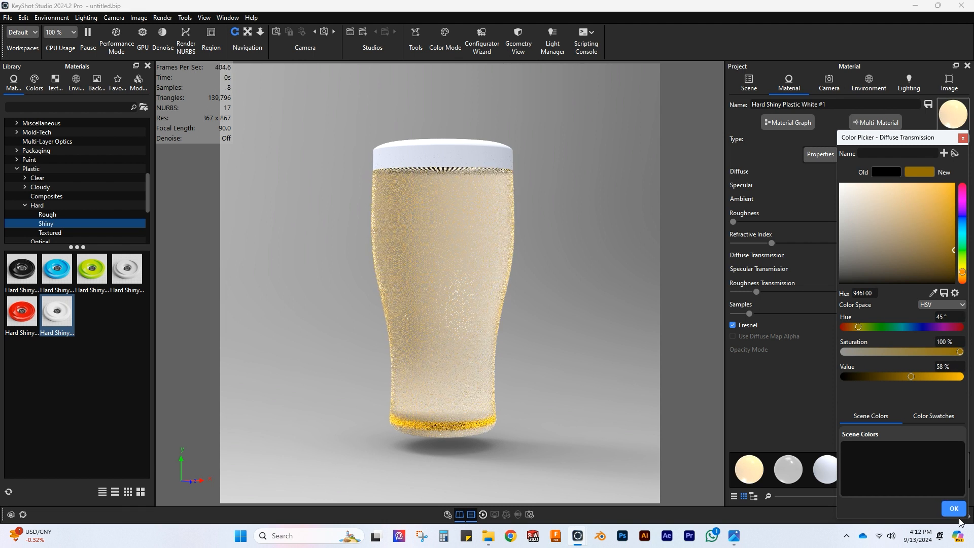
{"action": "left_click", "coordinate": [954, 509]}
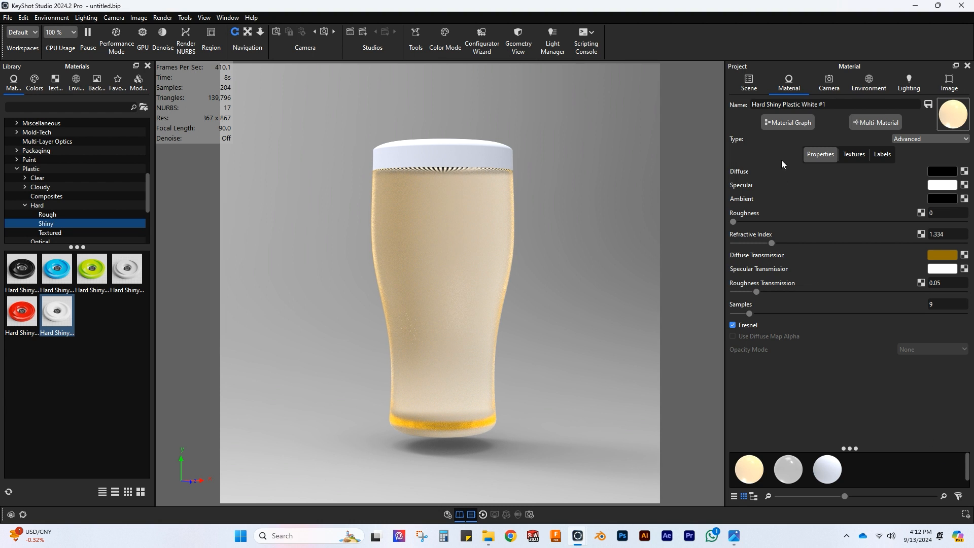
Step: Hide the foam part, then show and hide the outer glass again to preview the beer inside it
{"action": "left_click", "coordinate": [748, 82]}
{"action": "left_click", "coordinate": [765, 170]}
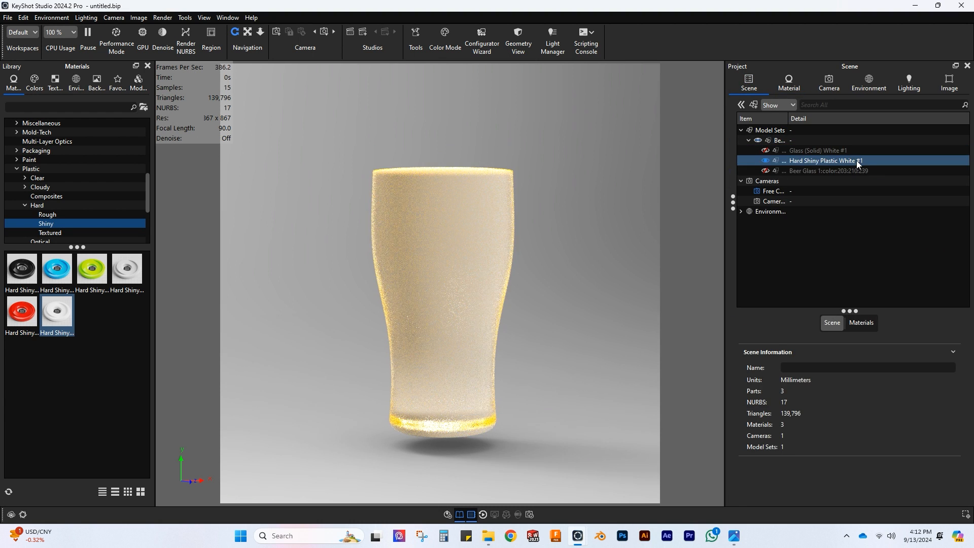
{"action": "mouse_move", "coordinate": [818, 162]}
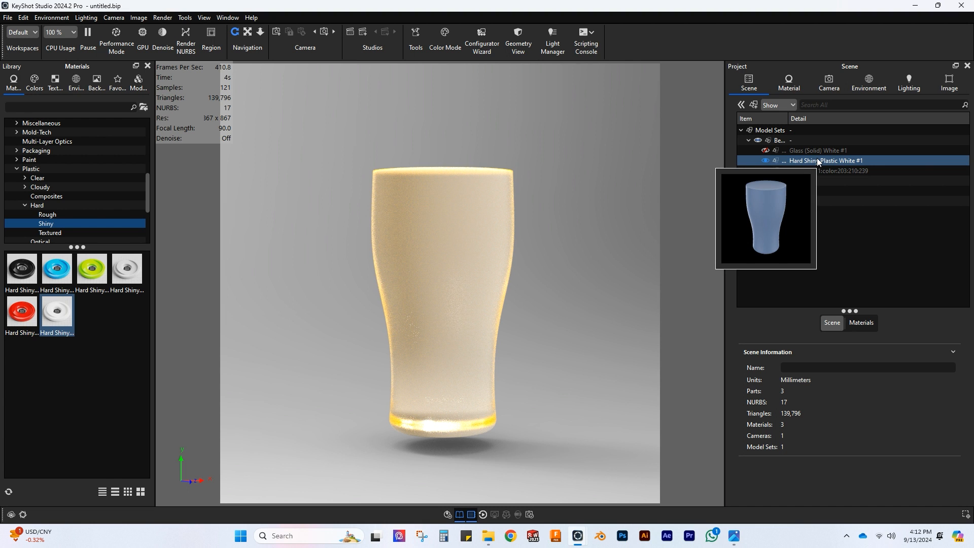
{"action": "left_click", "coordinate": [818, 161]}
{"action": "left_click", "coordinate": [765, 151]}
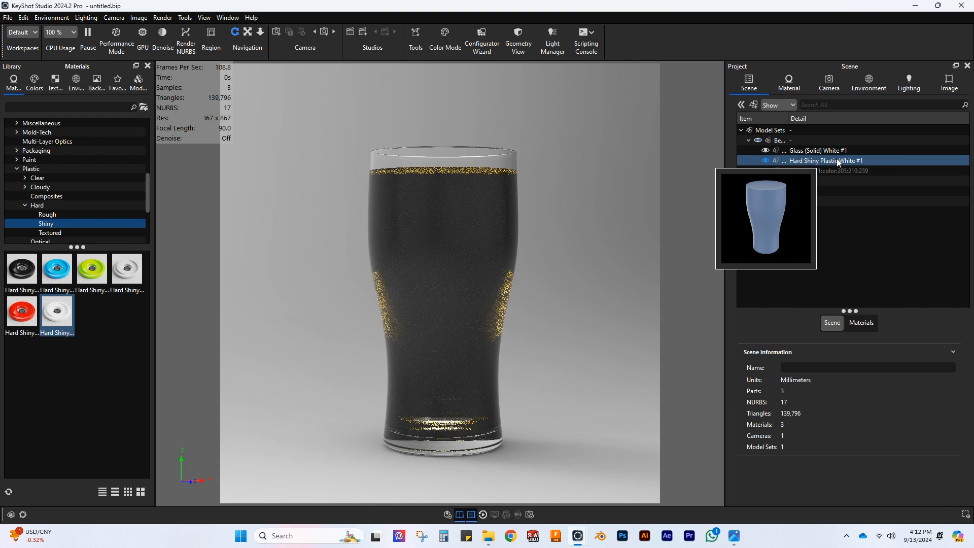
{"action": "left_click", "coordinate": [765, 151]}
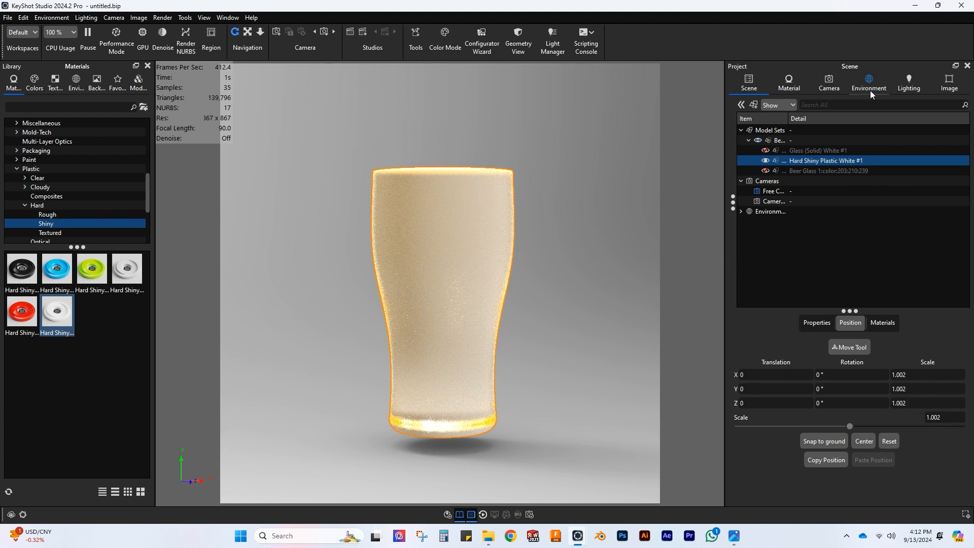
Step: Apply the Product lighting preset, with ground shadow quality 5 and global illumination bounces 10
{"action": "left_click", "coordinate": [909, 84]}
{"action": "left_click", "coordinate": [753, 147]}
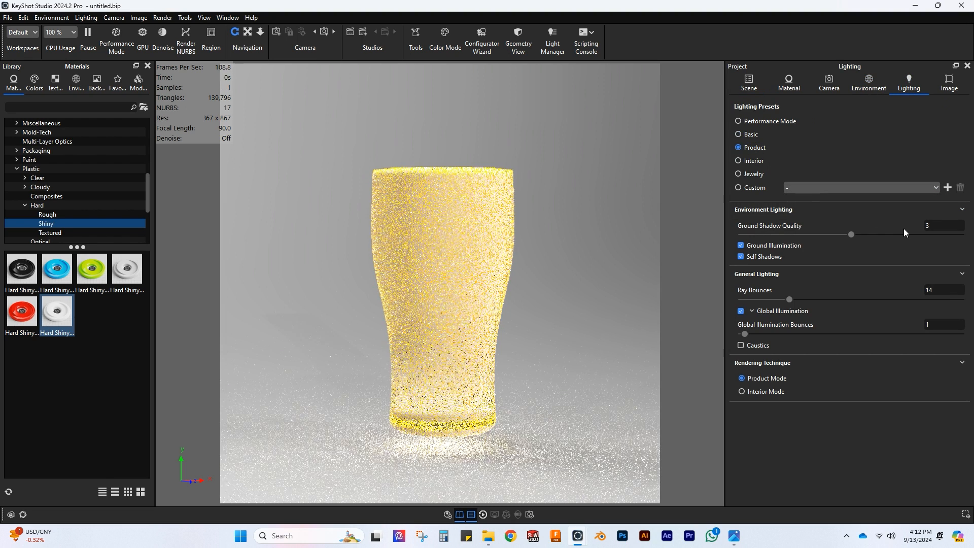
{"action": "left_click_drag", "start_coordinate": [936, 225], "coordinate": [898, 222]}
{"action": "type", "text": "5"}
{"action": "key", "text": "Return"}
{"action": "left_click", "coordinate": [939, 322]}
{"action": "type", "text": "0"}
{"action": "key", "text": "Return"}
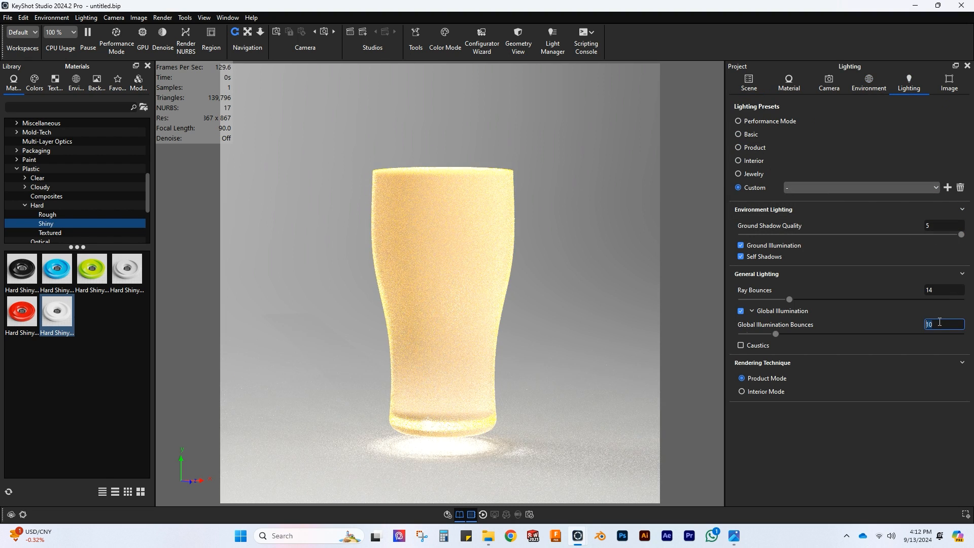
Step: Show the solid glass part around the beer, and toggle the foam on briefly before hiding it again
{"action": "left_click", "coordinate": [748, 83]}
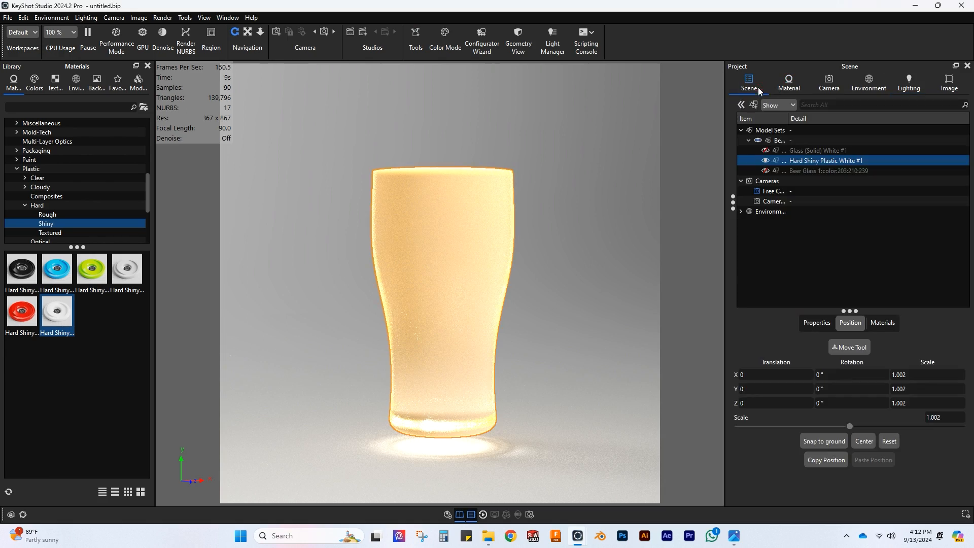
{"action": "left_click", "coordinate": [765, 151]}
{"action": "left_click", "coordinate": [765, 150]}
{"action": "left_click", "coordinate": [768, 171]}
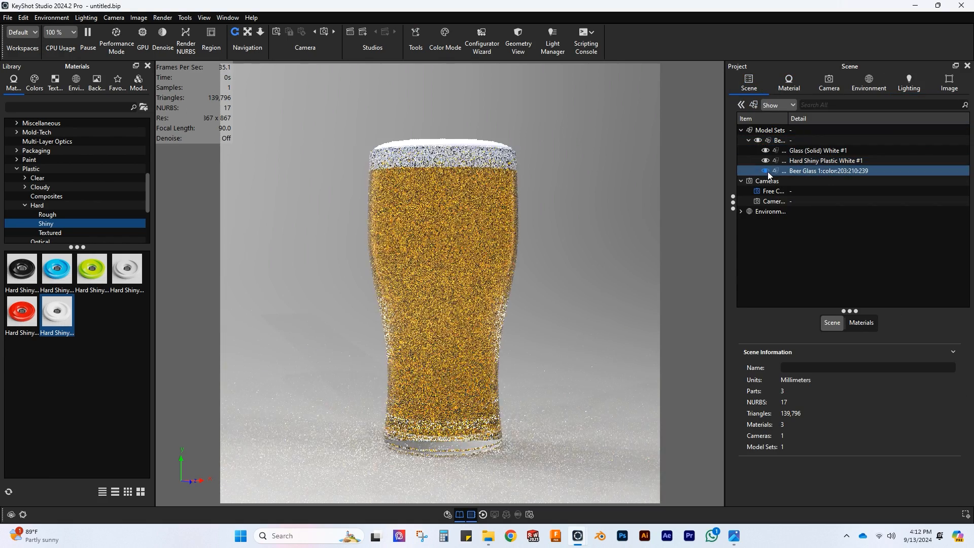
{"action": "left_click", "coordinate": [766, 171]}
Step: Add a new environment to the scene and set its HDRI background color to black
{"action": "left_click", "coordinate": [869, 82]}
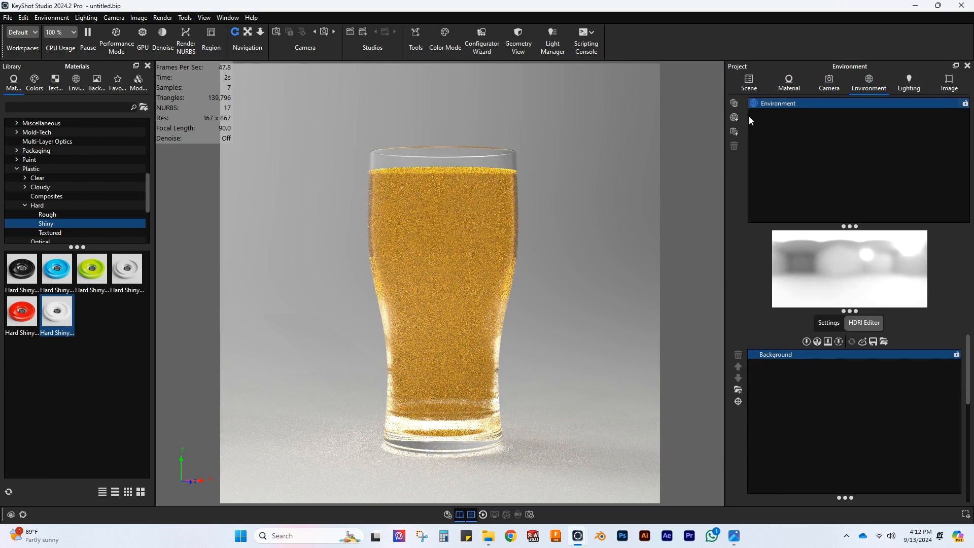
{"action": "left_click", "coordinate": [734, 117]}
{"action": "left_click", "coordinate": [823, 324]}
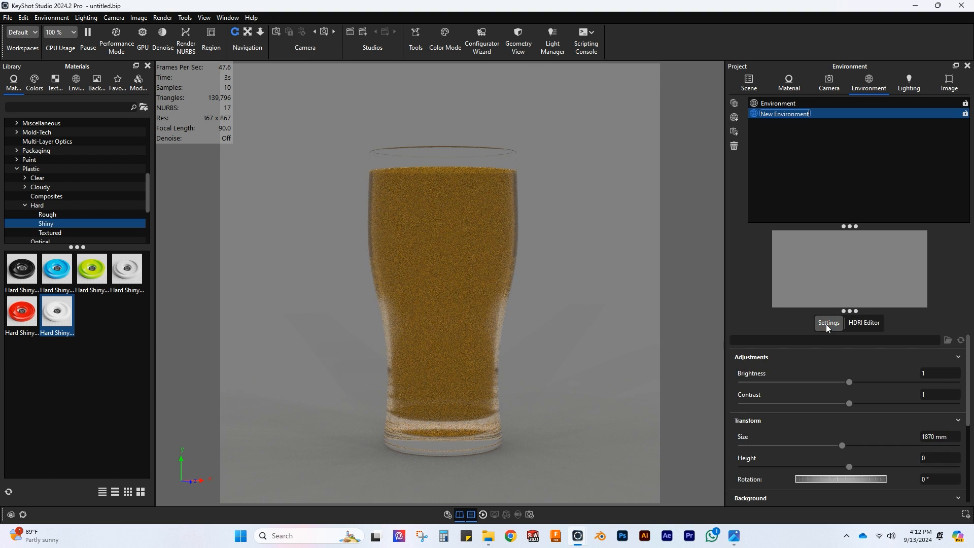
{"action": "scroll", "coordinate": [869, 383], "scroll_direction": "down", "scroll_amount": 5}
{"action": "scroll", "coordinate": [869, 381], "scroll_direction": "up", "scroll_amount": 5}
{"action": "left_click", "coordinate": [864, 324]}
{"action": "scroll", "coordinate": [863, 395], "scroll_direction": "down", "scroll_amount": 5}
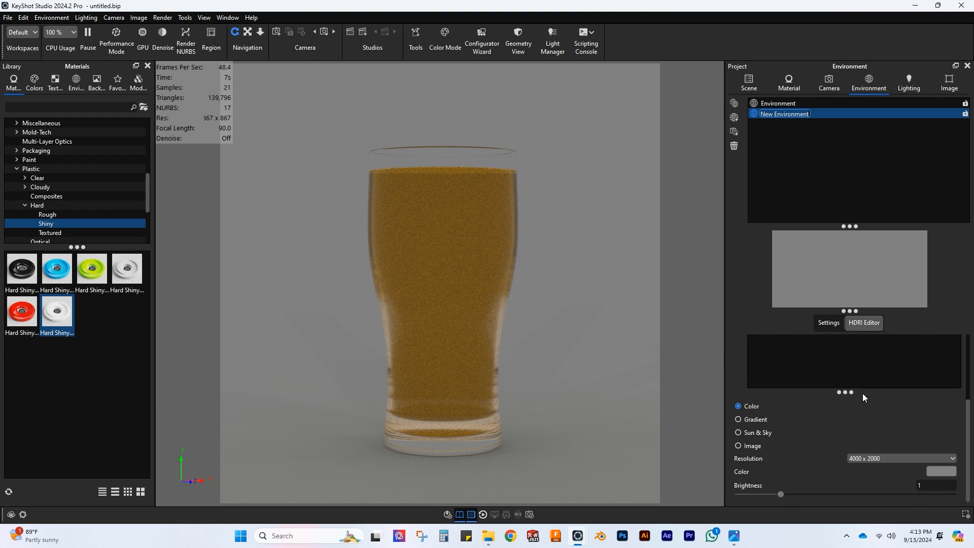
{"action": "left_click", "coordinate": [939, 472]}
{"action": "left_click_drag", "start_coordinate": [857, 243], "coordinate": [819, 290]}
{"action": "left_click", "coordinate": [954, 508]}
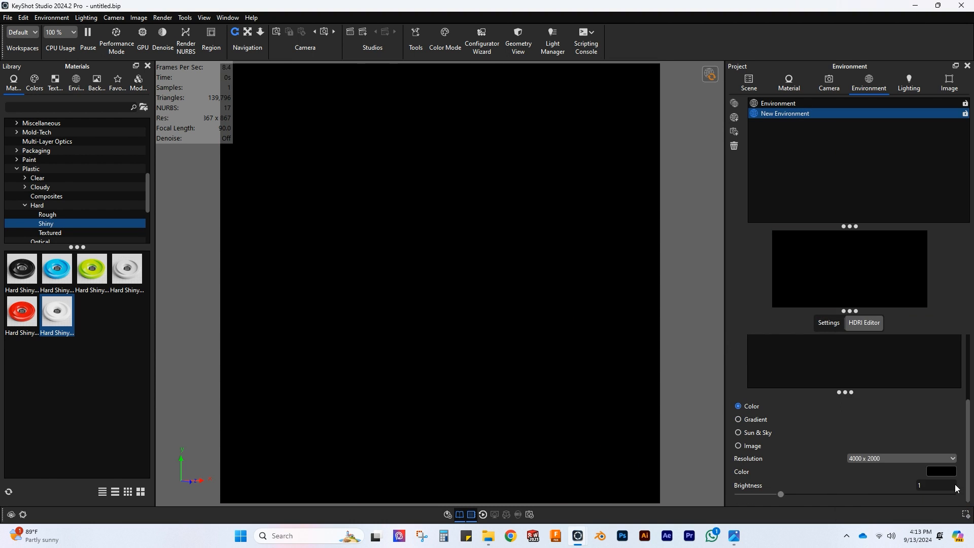
Step: Add a light pin to the new environment, make it rectangular and set its Y size to 70.4
{"action": "left_click", "coordinate": [825, 322]}
{"action": "left_click", "coordinate": [862, 323]}
{"action": "left_click", "coordinate": [805, 341]}
{"action": "scroll", "coordinate": [791, 396], "scroll_direction": "down", "scroll_amount": 3}
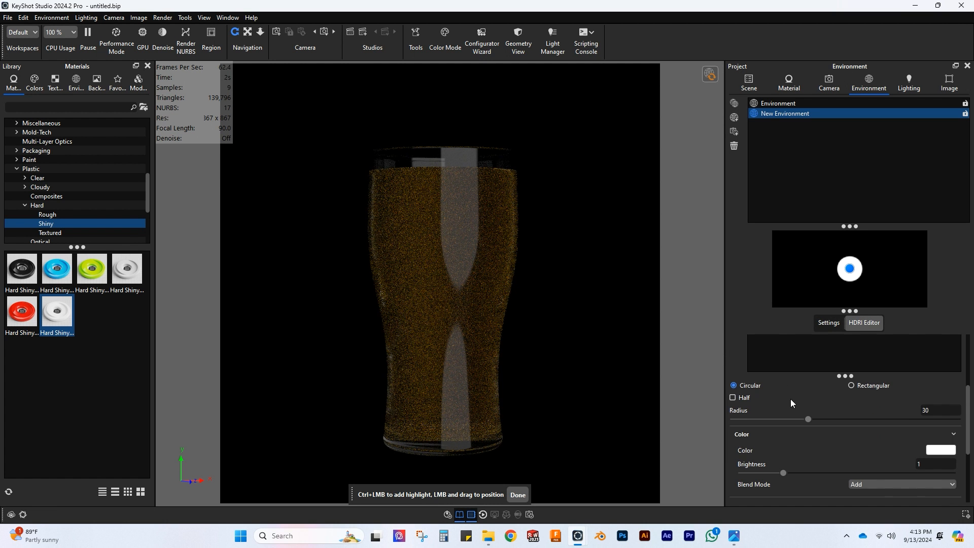
{"action": "left_click", "coordinate": [873, 386]}
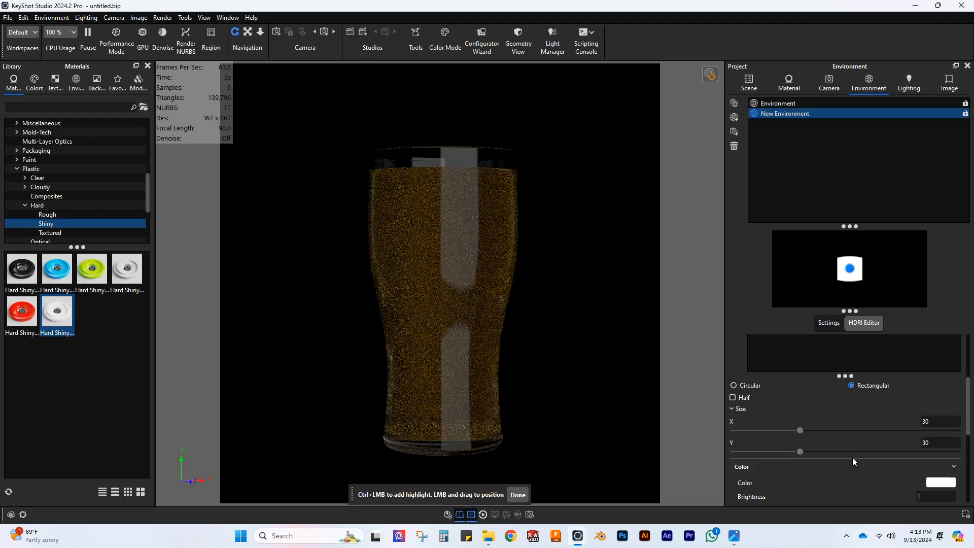
{"action": "left_click_drag", "start_coordinate": [800, 451], "coordinate": [892, 452]}
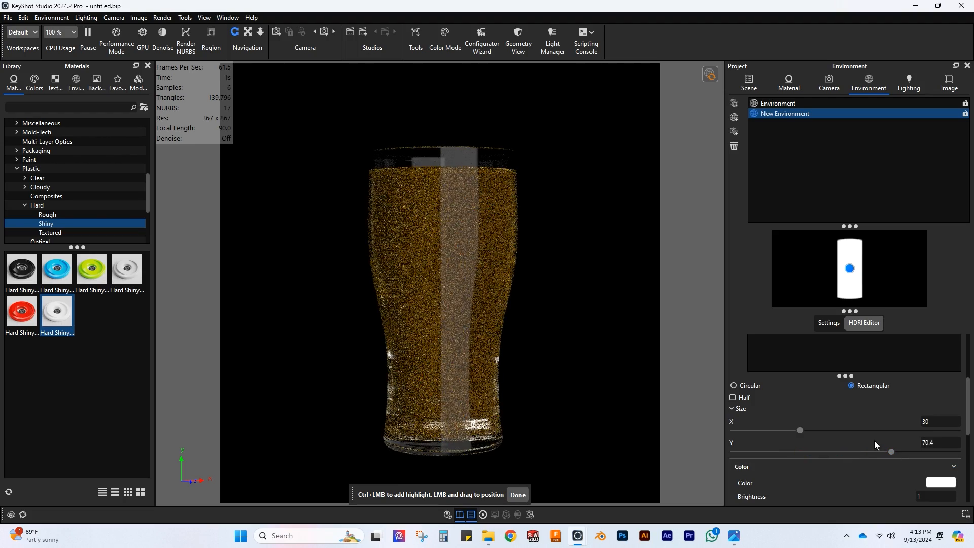
Step: Move the light pin into the left half of the HDRI map and set its X size to 39.1
{"action": "mouse_move", "coordinate": [801, 430]}
{"action": "left_mouse_down"}
{"action": "mouse_move", "coordinate": [769, 428]}
{"action": "mouse_move", "coordinate": [785, 429]}
{"action": "left_mouse_up"}
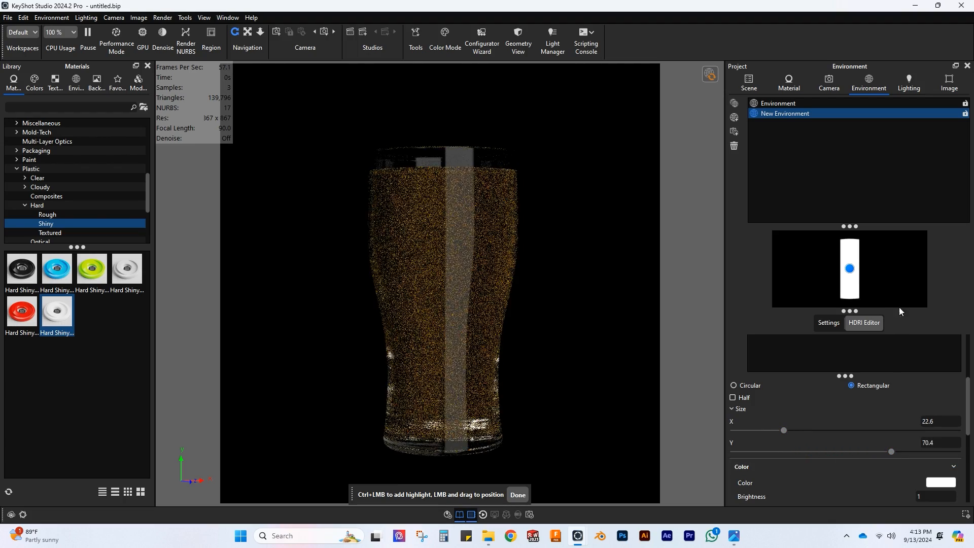
{"action": "left_click_drag", "start_coordinate": [850, 268], "coordinate": [807, 270]}
{"action": "left_click_drag", "start_coordinate": [784, 433], "coordinate": [822, 436]}
{"action": "left_click_drag", "start_coordinate": [811, 271], "coordinate": [818, 267]}
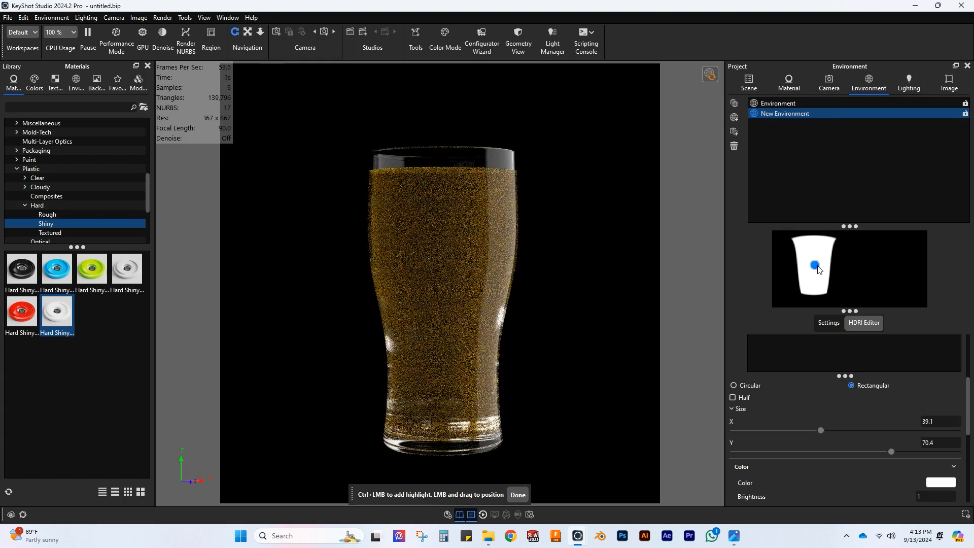
Step: Finish placing the highlight and raise the light pin's brightness to 4
{"action": "left_click", "coordinate": [887, 495]}
{"action": "type", "text": "2"}
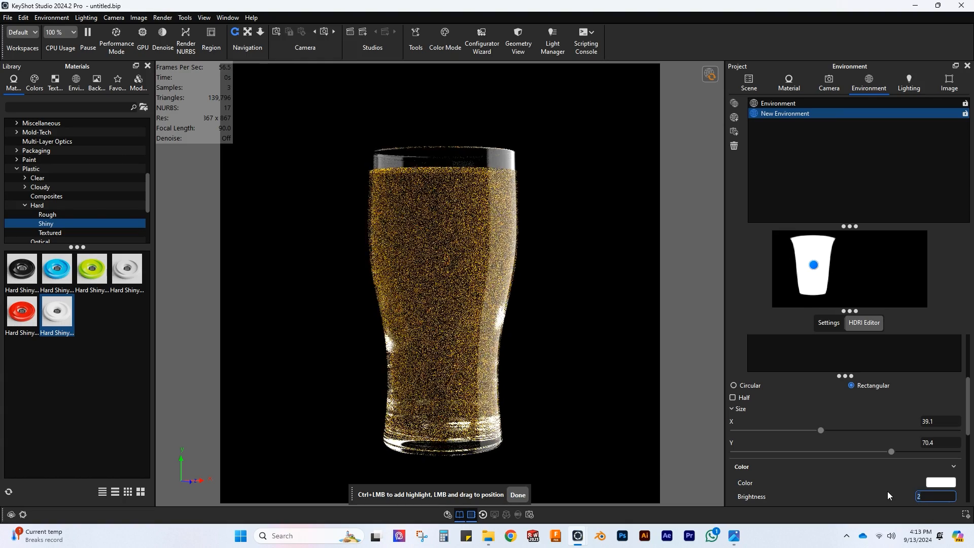
{"action": "key", "text": "Up"}
{"action": "left_click", "coordinate": [518, 494]}
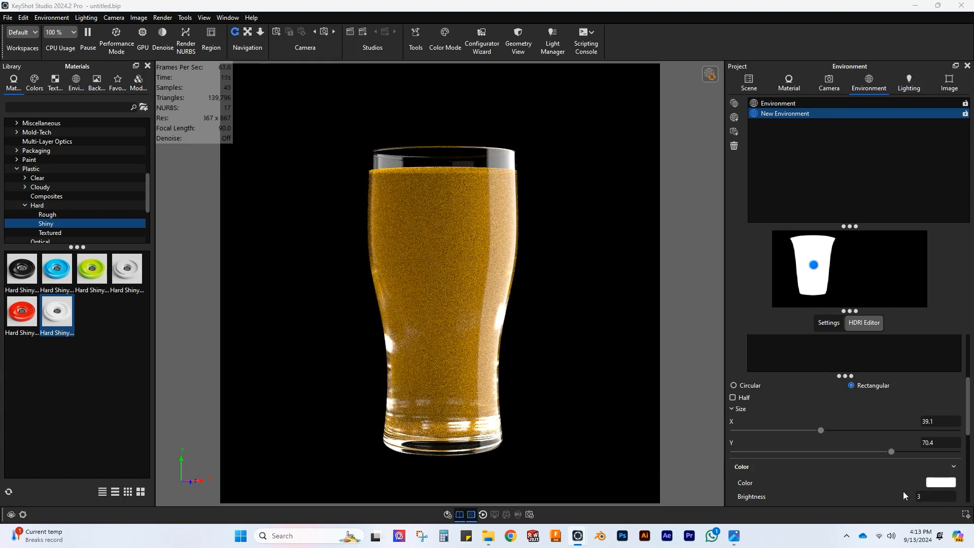
{"action": "left_click", "coordinate": [928, 497]}
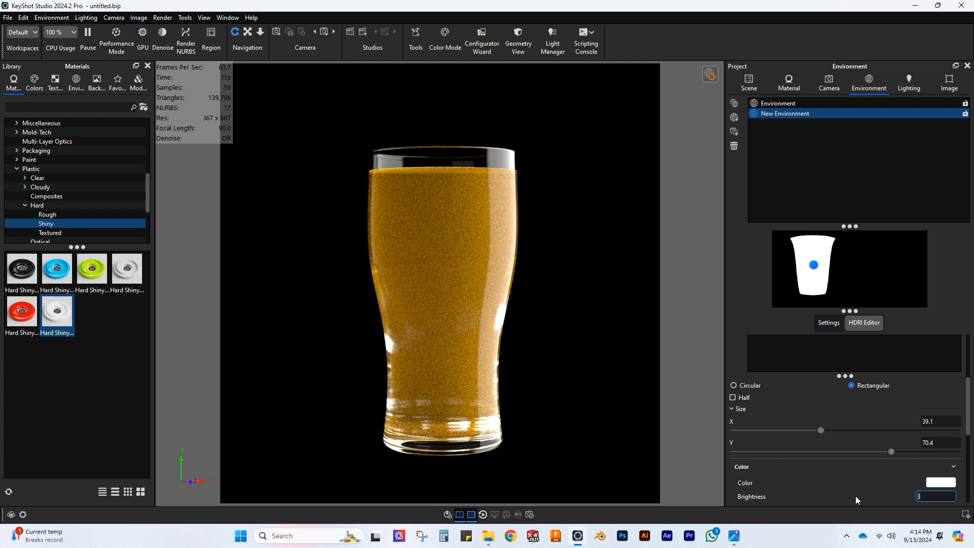
{"action": "type", "text": "4"}
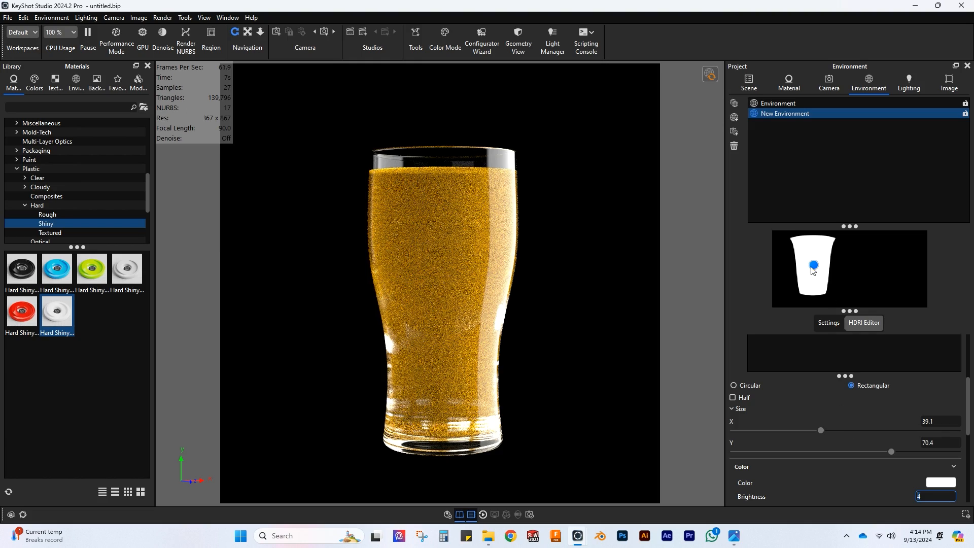
Step: Move the first light pin slightly lower in the HDRI map and set its Y size to 63.2
{"action": "left_click_drag", "start_coordinate": [812, 270], "coordinate": [813, 274]}
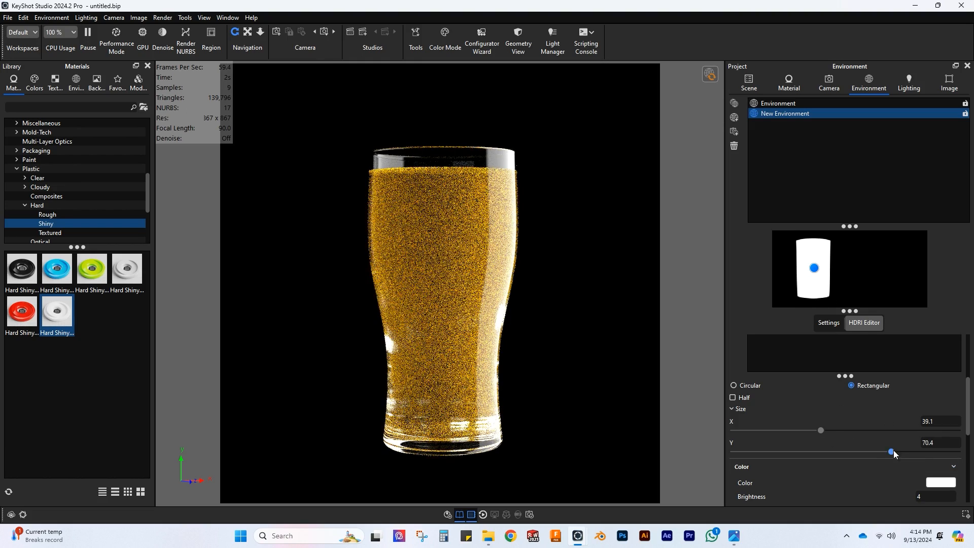
{"action": "left_click_drag", "start_coordinate": [892, 453], "coordinate": [875, 452]}
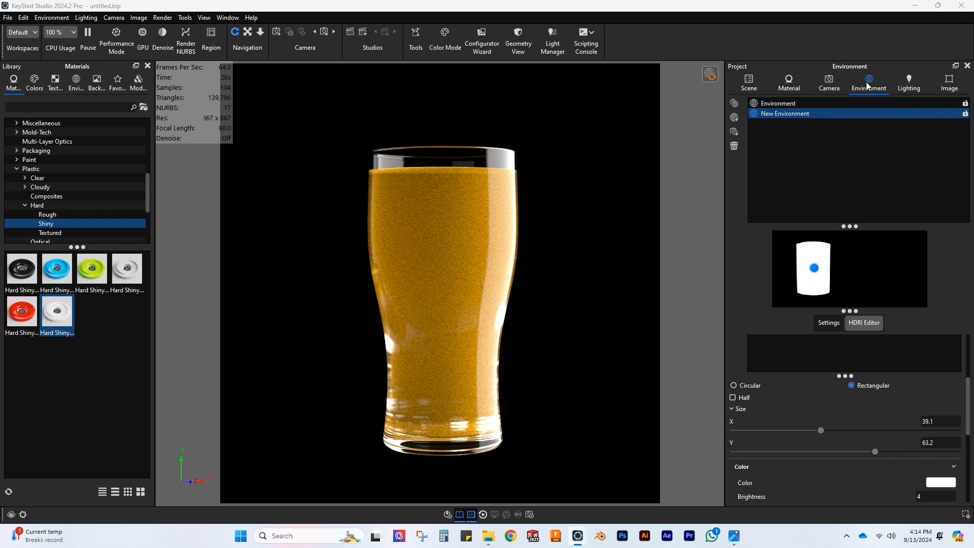
Step: Add a second rectangular light pin with X size 8.4 and Y size 70.2, and move it to the HDRI map's right edge
{"action": "scroll", "coordinate": [875, 394], "scroll_direction": "up", "scroll_amount": 3}
{"action": "left_click", "coordinate": [806, 341]}
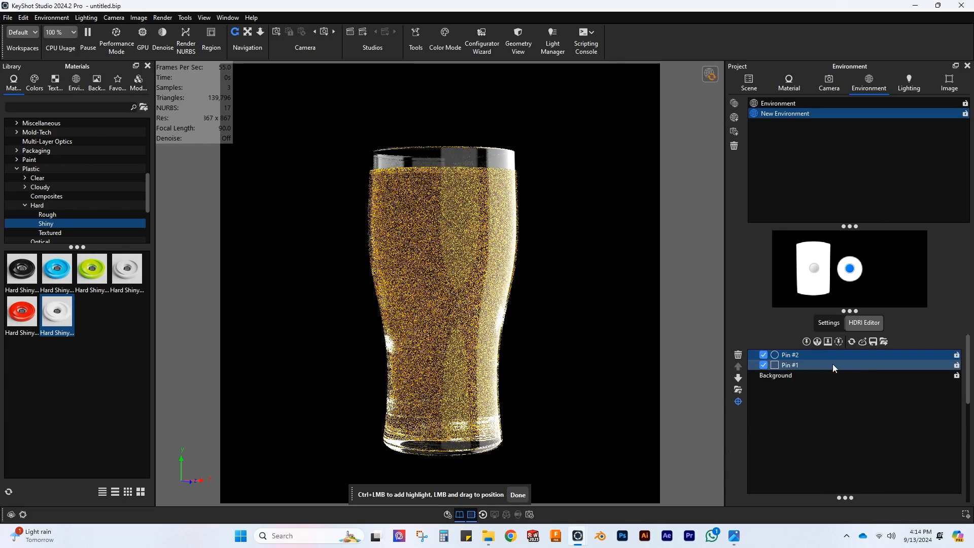
{"action": "scroll", "coordinate": [833, 364], "scroll_direction": "down", "scroll_amount": 3}
{"action": "left_click", "coordinate": [851, 385]}
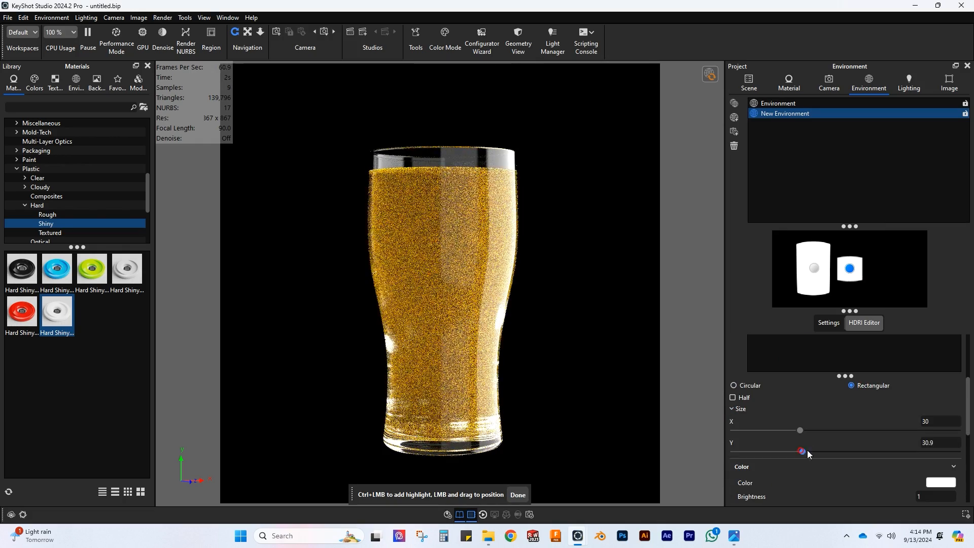
{"action": "left_click_drag", "start_coordinate": [801, 451], "coordinate": [891, 451]}
{"action": "left_click_drag", "start_coordinate": [800, 430], "coordinate": [752, 430]}
{"action": "left_click_drag", "start_coordinate": [851, 273], "coordinate": [920, 274]}
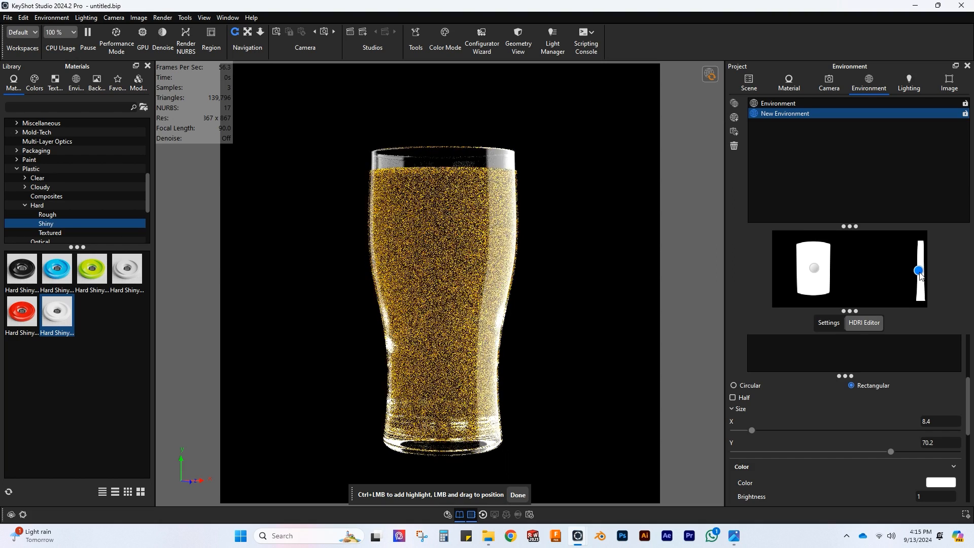
Step: Set the second light pin's brightness to 3 and finish placing the highlight
{"action": "scroll", "coordinate": [838, 434], "scroll_direction": "down", "scroll_amount": 2}
{"action": "left_click", "coordinate": [829, 323]}
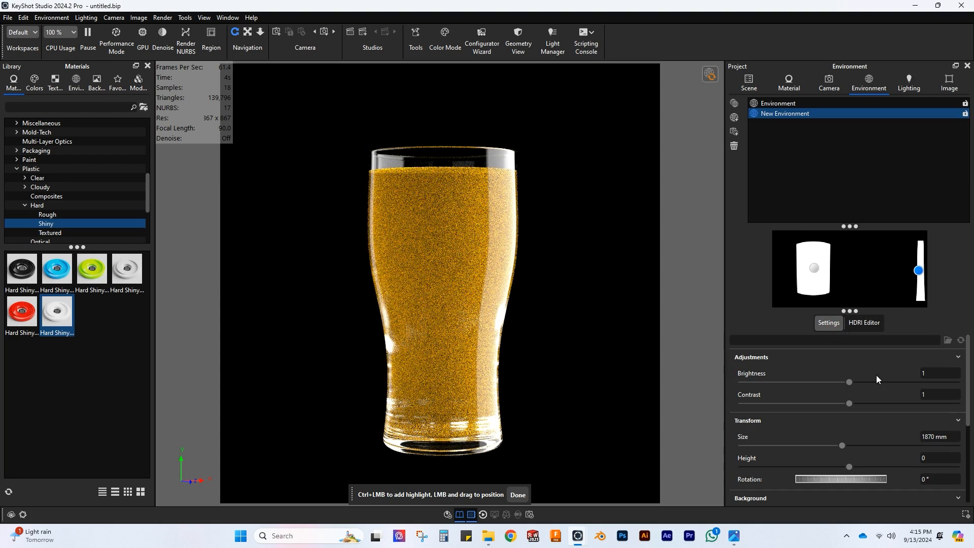
{"action": "left_click", "coordinate": [864, 323]}
{"action": "type", "text": "2"}
{"action": "key", "text": "Return"}
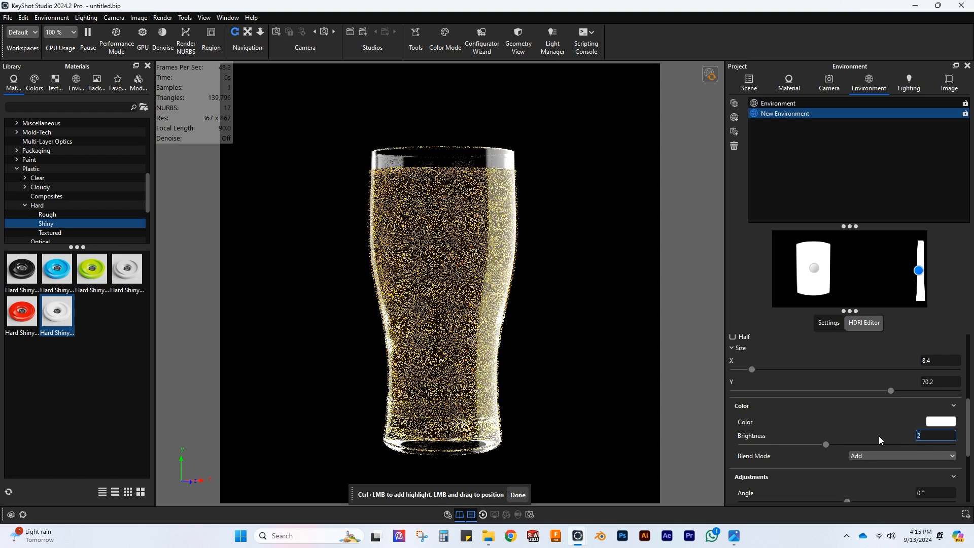
{"action": "type", "text": "3"}
{"action": "key", "text": "Return"}
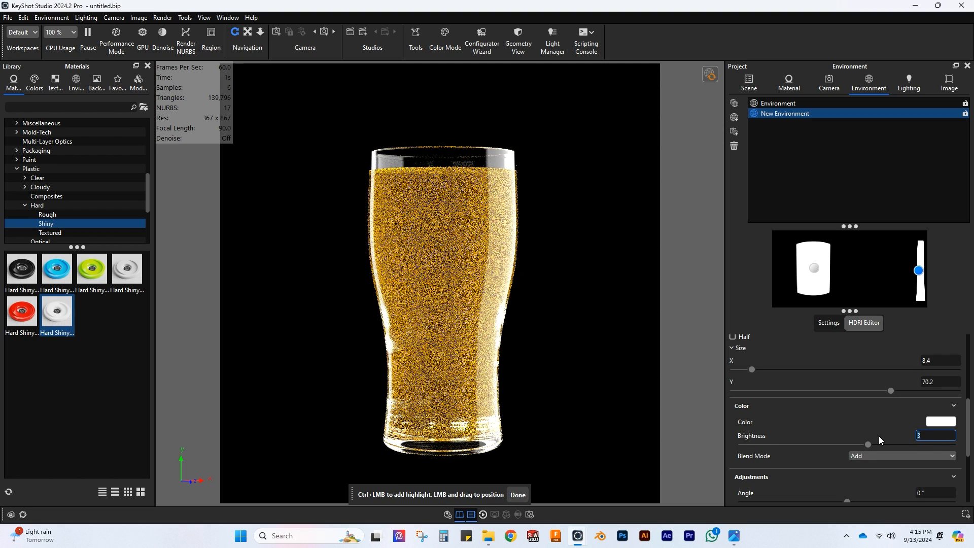
{"action": "left_click", "coordinate": [518, 495]}
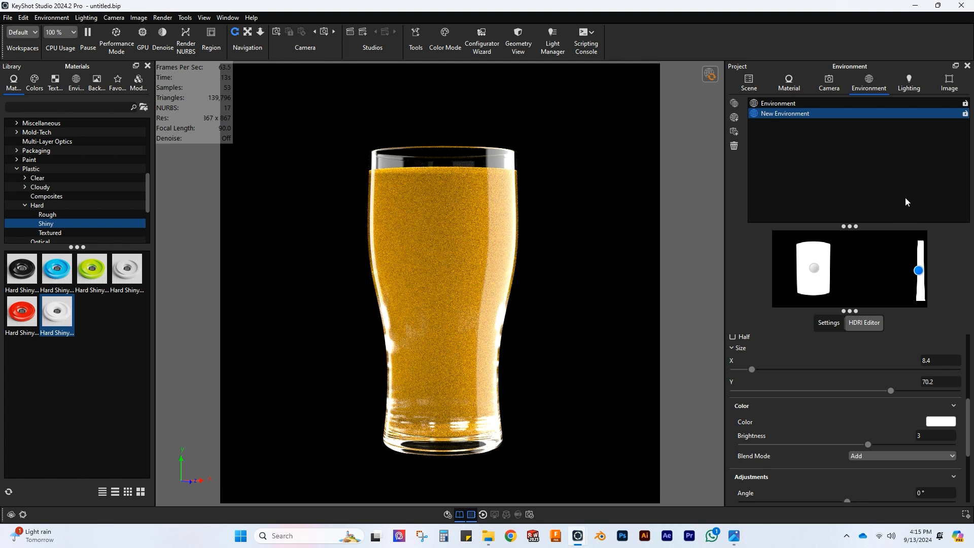
Step: Switch the environment background to a solid color and set it to dark gray 1C1C1C with a value of 11%
{"action": "left_click", "coordinate": [831, 323]}
{"action": "scroll", "coordinate": [829, 387], "scroll_direction": "down", "scroll_amount": 3}
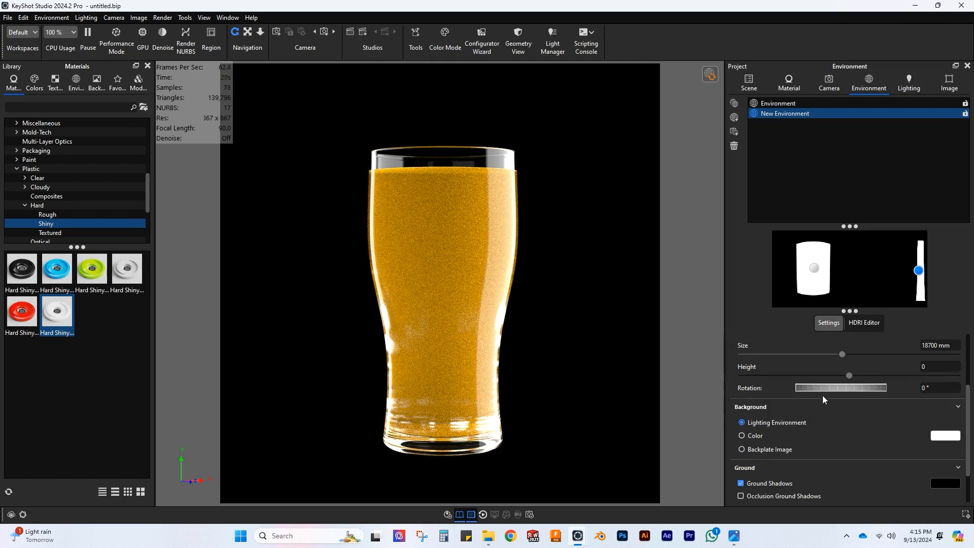
{"action": "left_click", "coordinate": [741, 435]}
{"action": "left_click", "coordinate": [945, 435]}
{"action": "left_click_drag", "start_coordinate": [863, 225], "coordinate": [757, 263]}
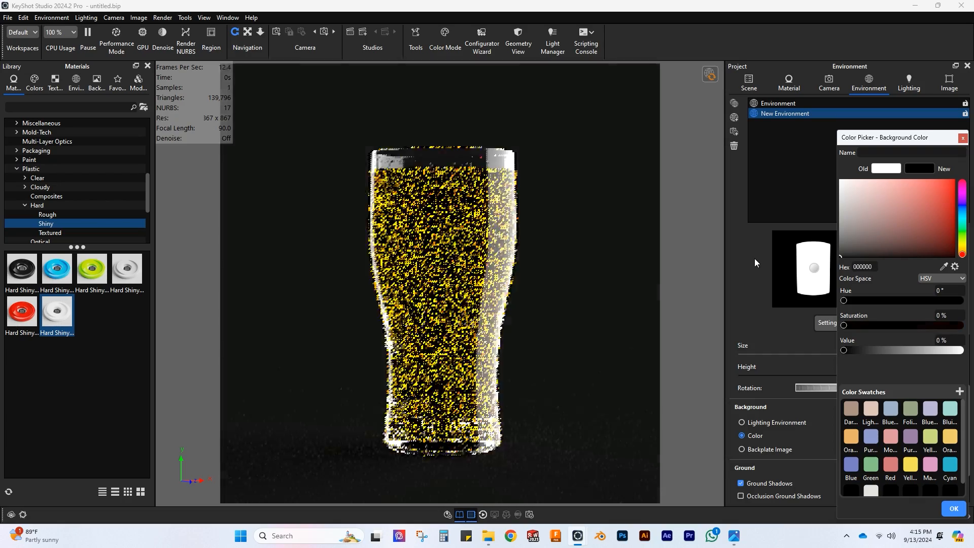
{"action": "left_click_drag", "start_coordinate": [844, 350], "coordinate": [855, 351]}
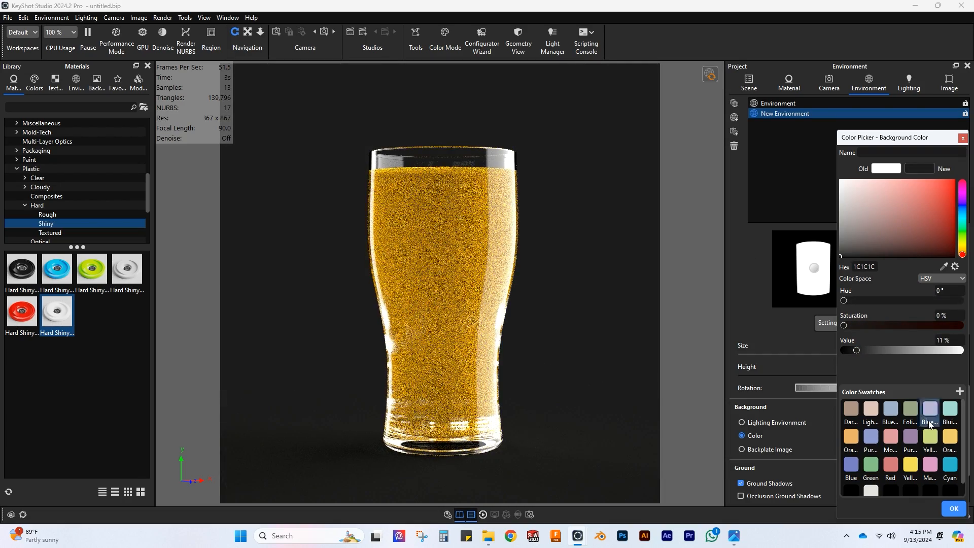
{"action": "left_click", "coordinate": [954, 509]}
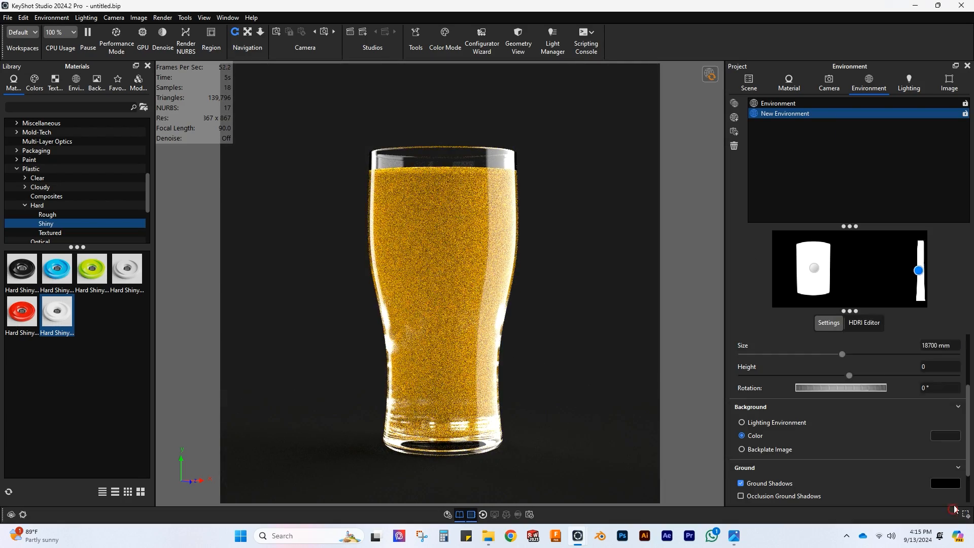
Step: Enable GPU mode and try the Interior Mode rendering technique before returning to Product Mode
{"action": "left_click", "coordinate": [142, 33]}
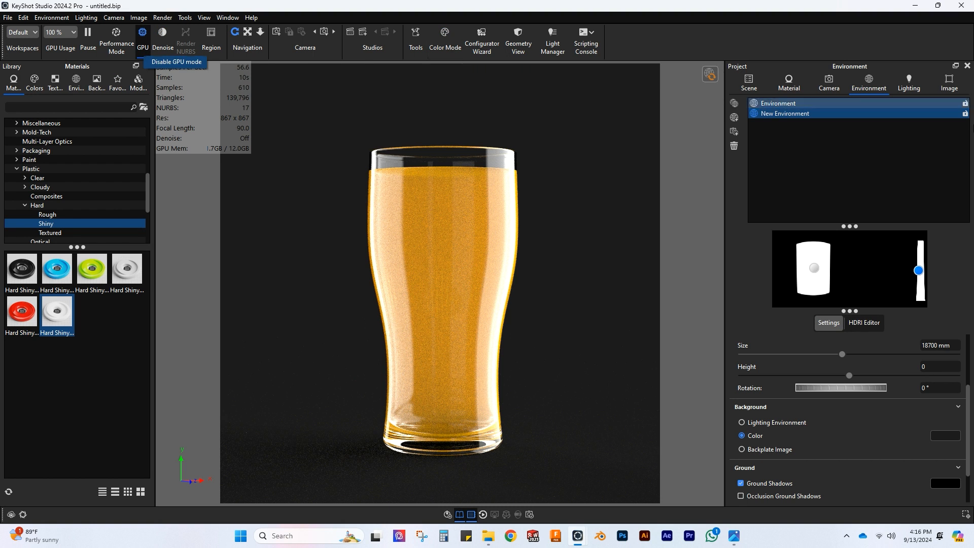
{"action": "left_click", "coordinate": [910, 85]}
{"action": "left_click", "coordinate": [760, 392]}
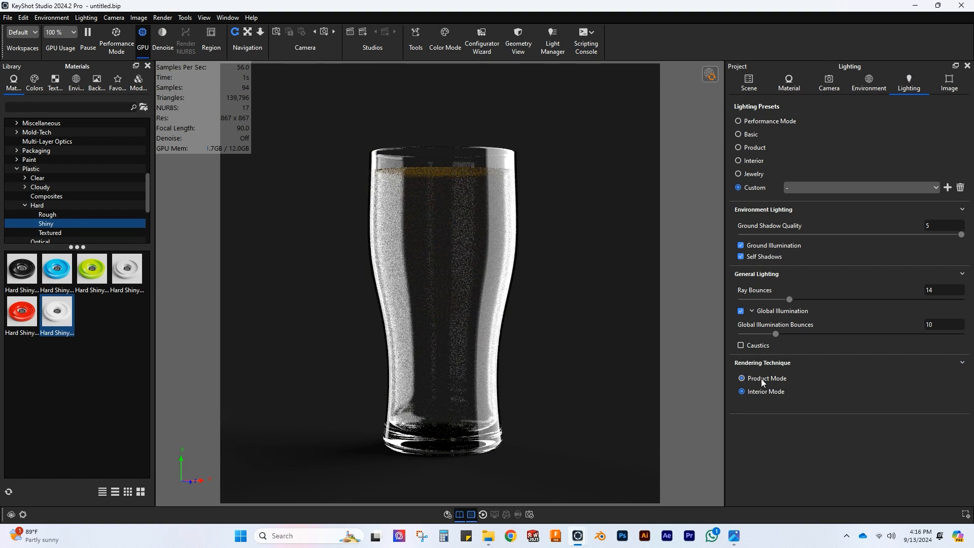
{"action": "left_click", "coordinate": [761, 379]}
{"action": "left_click", "coordinate": [789, 84]}
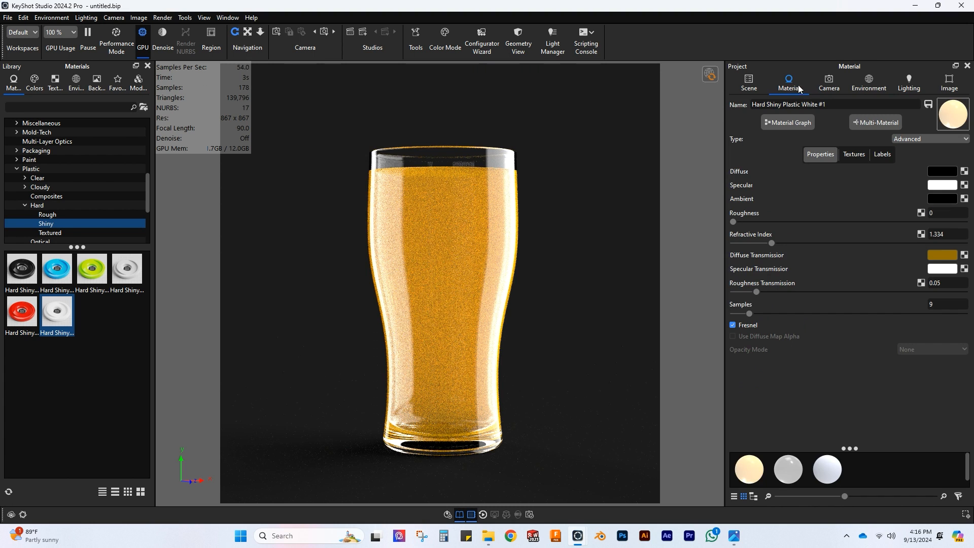
{"action": "left_click", "coordinate": [868, 84]}
Step: Turn on Denoise and compare the GPU and CPU renders, leaving GPU mode off
{"action": "left_click", "coordinate": [163, 41]}
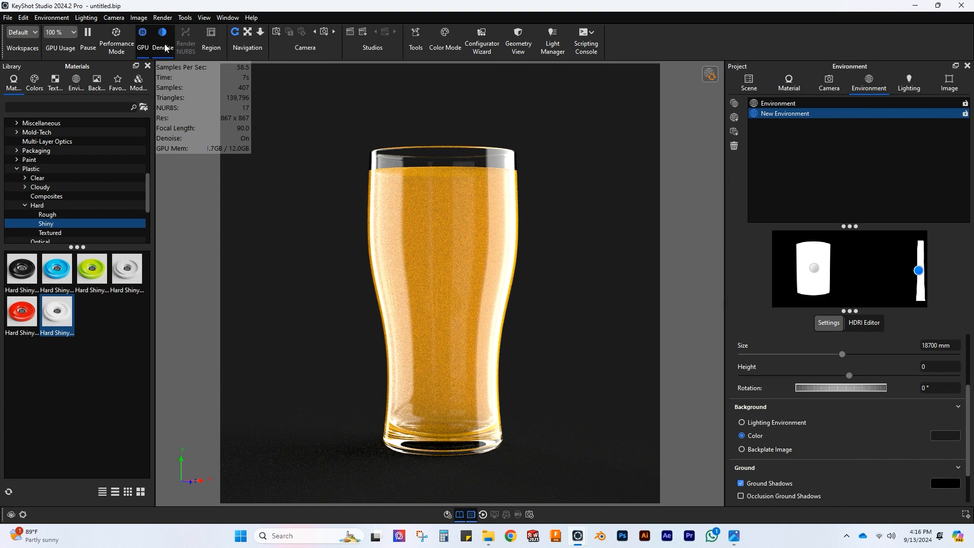
{"action": "left_click", "coordinate": [143, 42]}
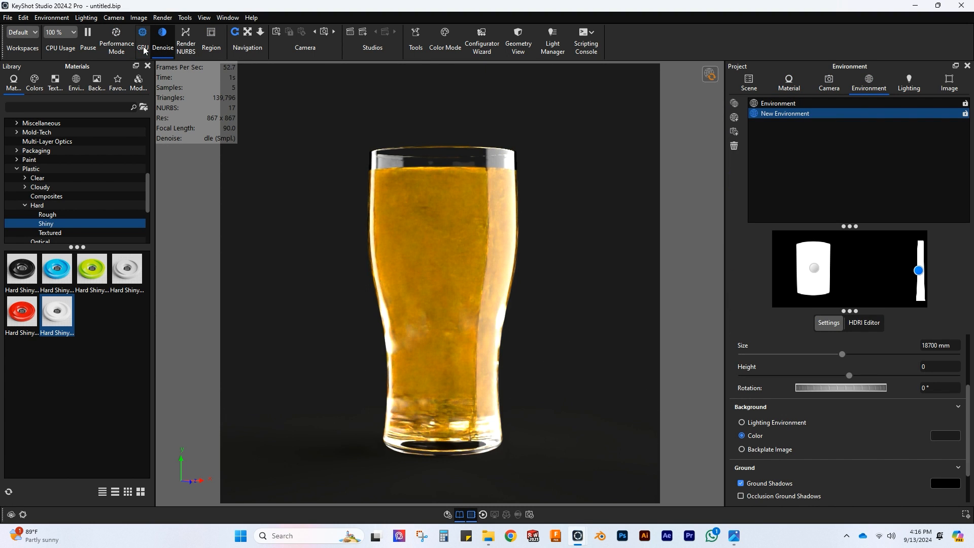
{"action": "left_click", "coordinate": [144, 42]}
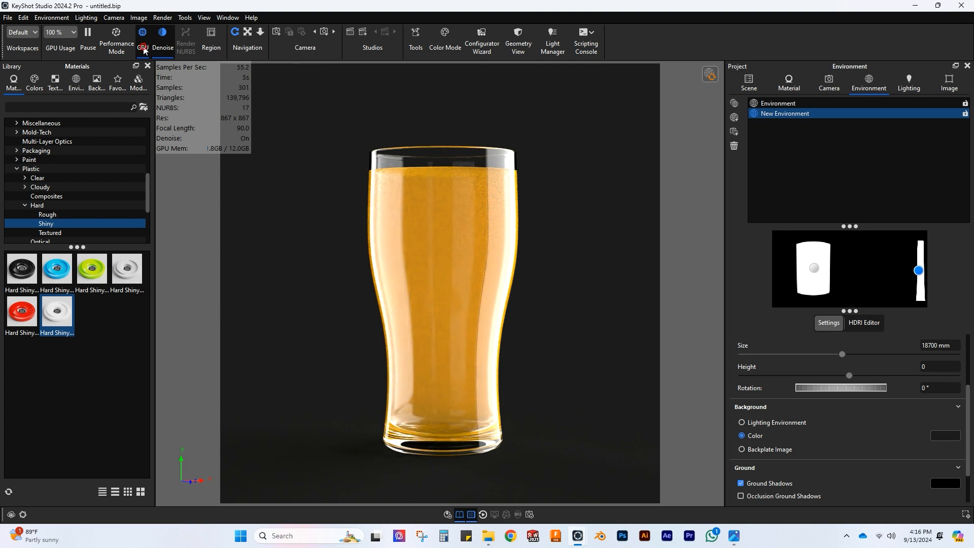
{"action": "left_click", "coordinate": [144, 47]}
Step: Open the material graph of the beer's Hard Shiny Plastic White #1 material and arrange its window and nodes beside the glass
{"action": "left_click", "coordinate": [748, 84]}
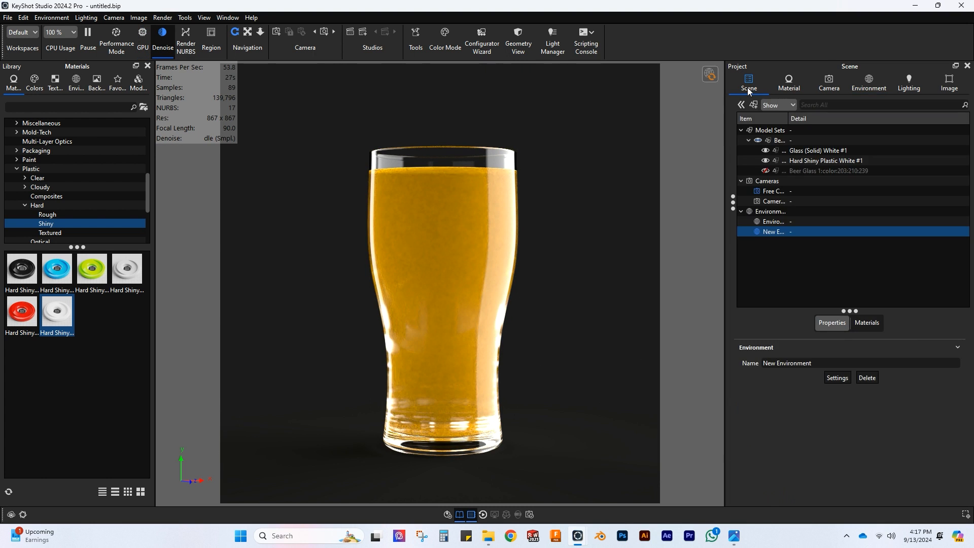
{"action": "double_click", "coordinate": [810, 159]}
{"action": "left_click", "coordinate": [788, 122]}
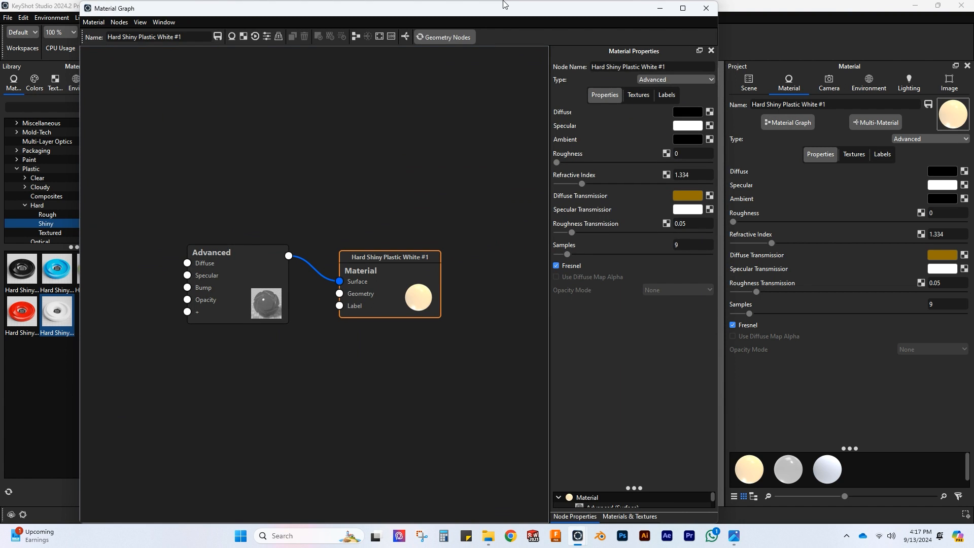
{"action": "left_click_drag", "start_coordinate": [505, 5], "coordinate": [674, 216]}
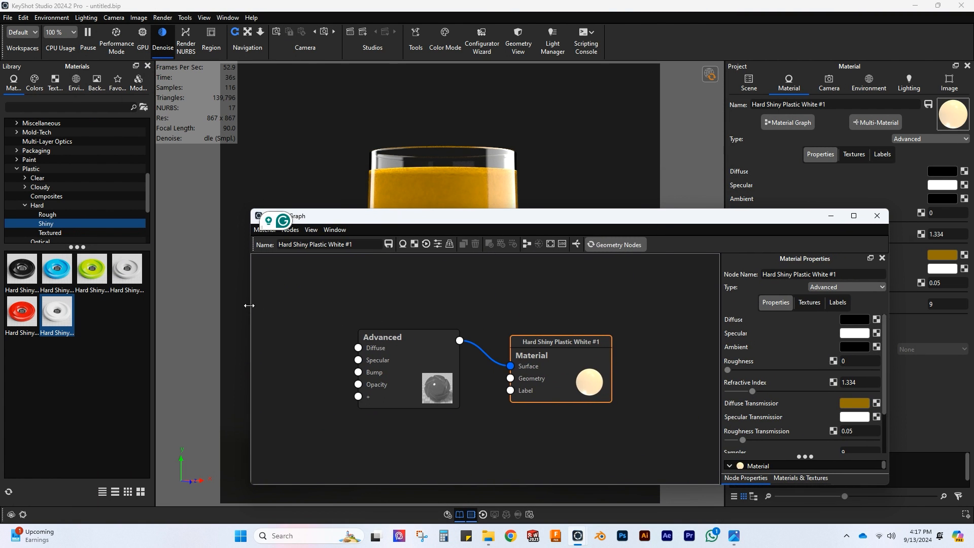
{"action": "left_click_drag", "start_coordinate": [249, 305], "coordinate": [448, 306]}
{"action": "left_click_drag", "start_coordinate": [564, 221], "coordinate": [652, 174]}
{"action": "scroll", "coordinate": [645, 369], "scroll_direction": "up", "scroll_amount": 1}
{"action": "left_click_drag", "start_coordinate": [717, 320], "coordinate": [759, 317]}
{"action": "left_click_drag", "start_coordinate": [640, 320], "coordinate": [656, 275]}
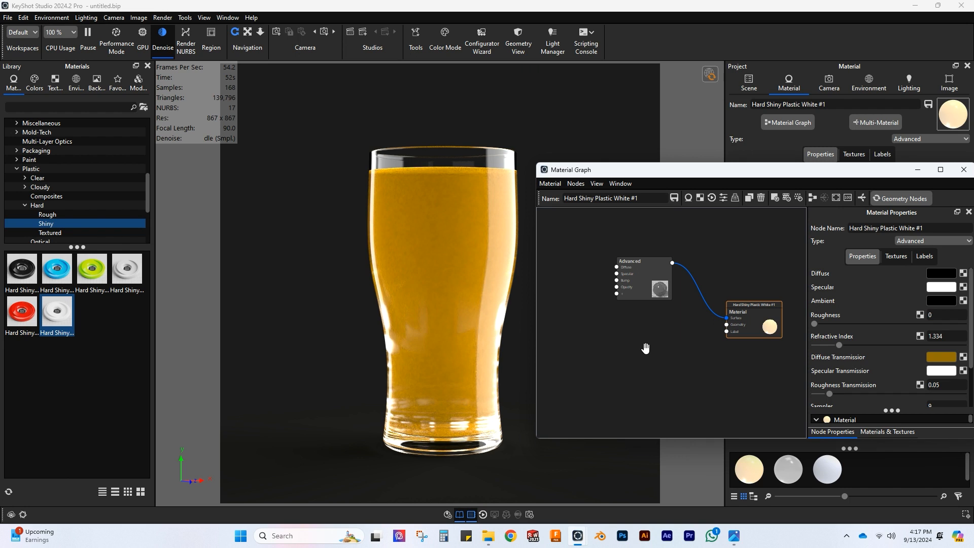
Step: Add a Bubbles geometry node to the graph and connect it to the Material node's Geometry input
{"action": "right_click", "coordinate": [619, 343]}
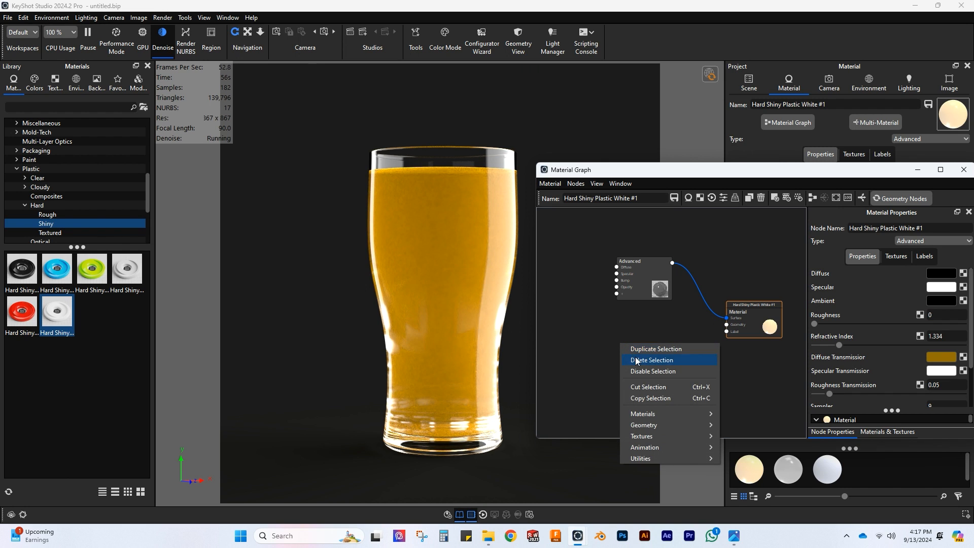
{"action": "mouse_move", "coordinate": [647, 429]}
{"action": "left_click", "coordinate": [741, 424]}
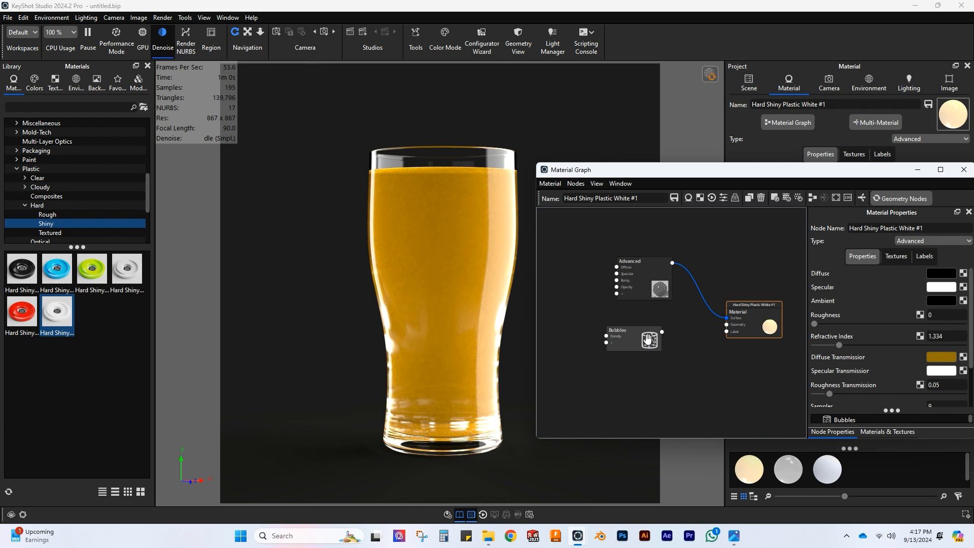
{"action": "left_click_drag", "start_coordinate": [636, 353], "coordinate": [708, 345]}
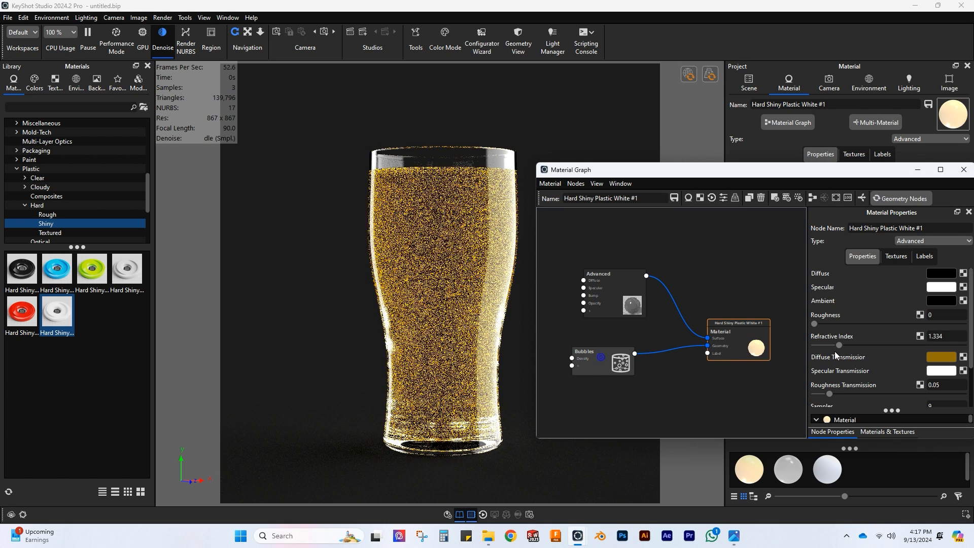
Step: Set the Bubbles node's size to 0.25 mm and its size variation to 0.5
{"action": "double_click", "coordinate": [620, 365]}
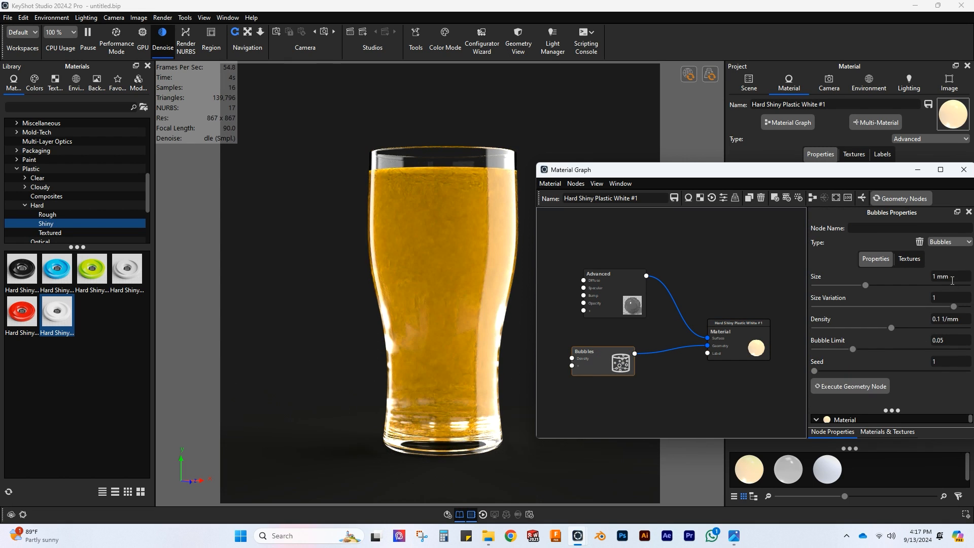
{"action": "left_click_drag", "start_coordinate": [952, 277], "coordinate": [894, 277]}
{"action": "type", "text": "0.25"}
{"action": "key", "text": "Return"}
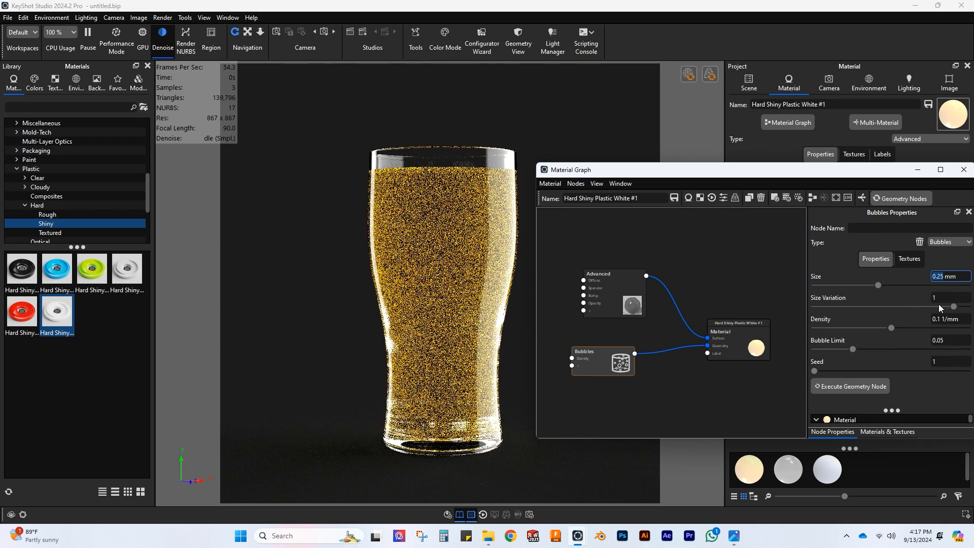
{"action": "double_click", "coordinate": [938, 298]}
{"action": "type", "text": ".5"}
{"action": "key", "text": "Tab"}
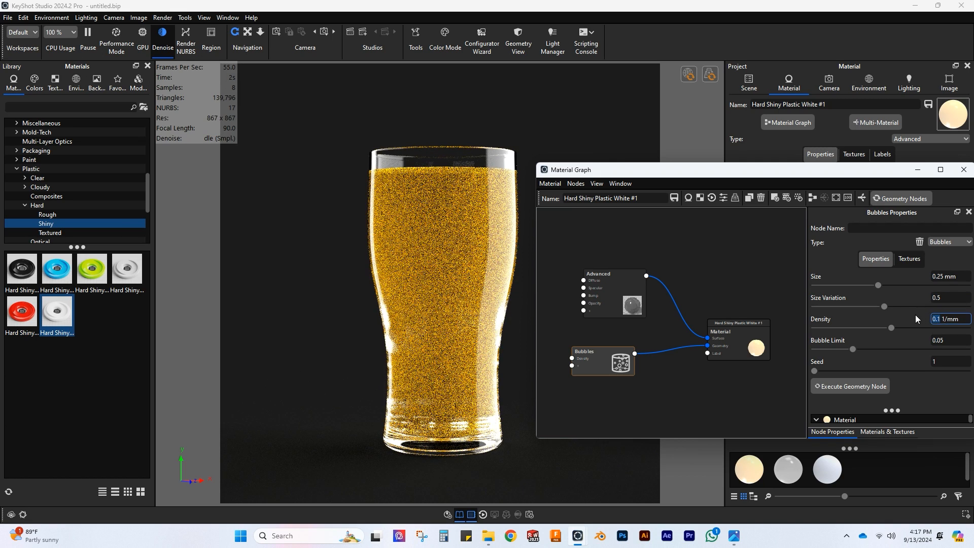
Step: Set the bubble density to 5 1/mm and execute the geometry node
{"action": "type", "text": "5"}
{"action": "key", "text": "Return"}
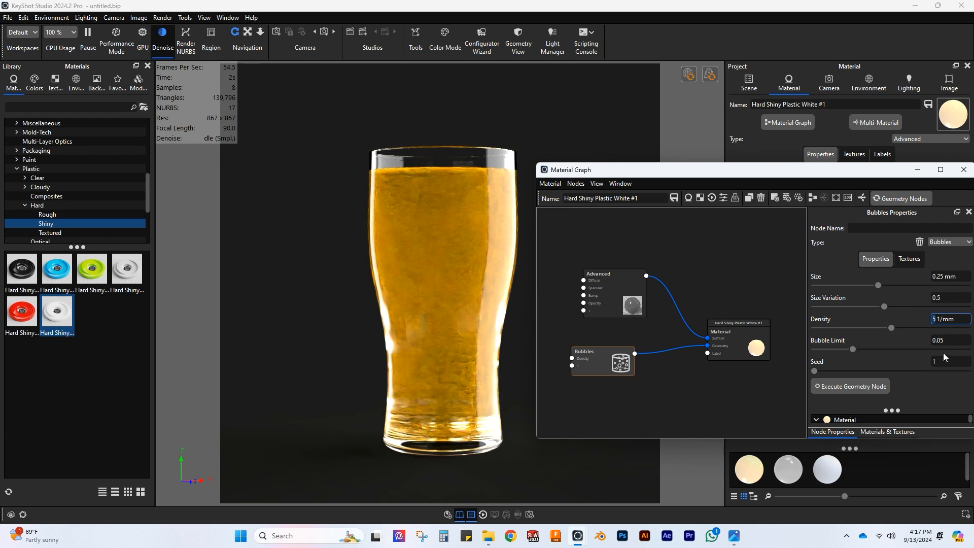
{"action": "left_click", "coordinate": [854, 387]}
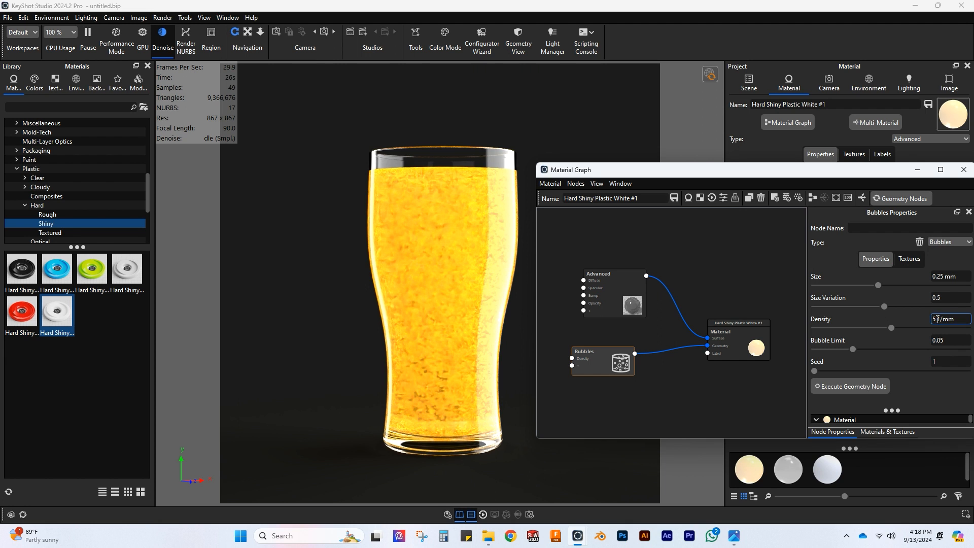
Step: Set the bubble density to 0.8 1/mm and execute the geometry node again
{"action": "type", "text": "0.8"}
{"action": "key", "text": "Return"}
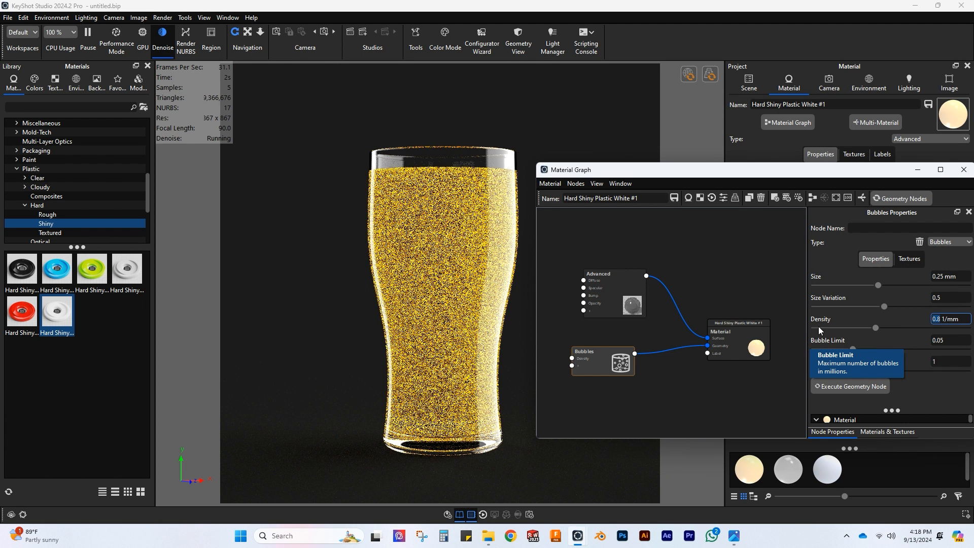
{"action": "left_click", "coordinate": [852, 386]}
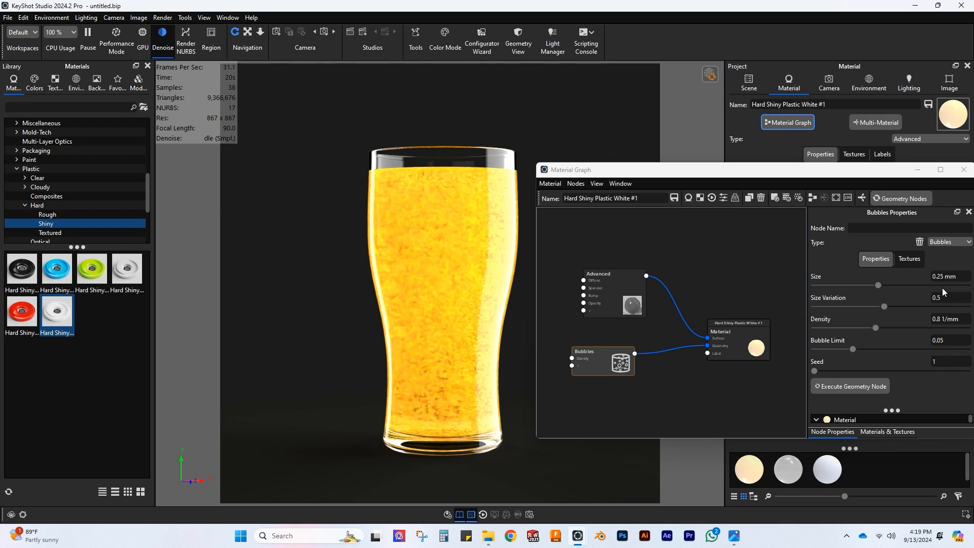
Step: Add a Color Gradient texture node to the material graph and place it beside the Bubbles node
{"action": "scroll", "coordinate": [668, 323], "scroll_direction": "down", "scroll_amount": 2}
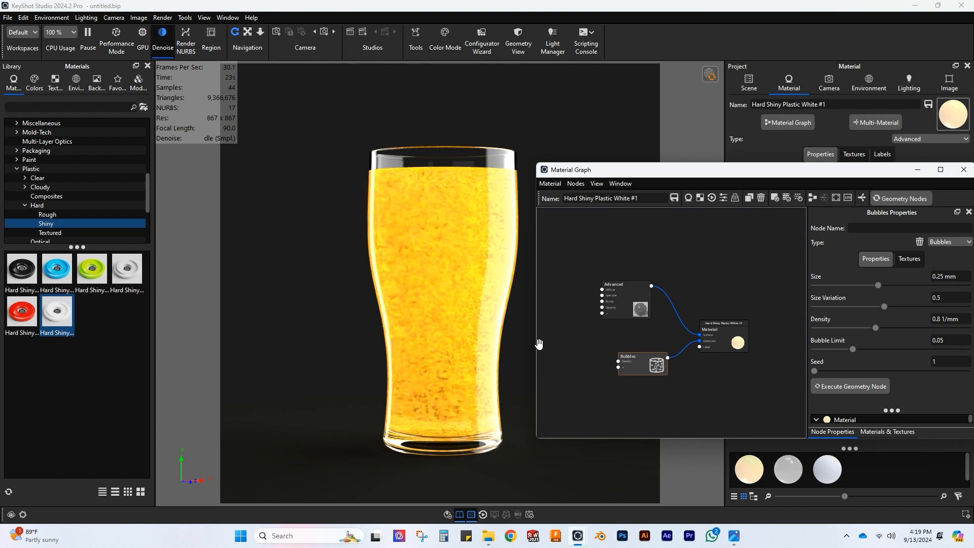
{"action": "right_click", "coordinate": [579, 344]}
{"action": "mouse_move", "coordinate": [668, 442]}
{"action": "left_click", "coordinate": [705, 372]}
{"action": "left_click_drag", "start_coordinate": [612, 353], "coordinate": [574, 349]}
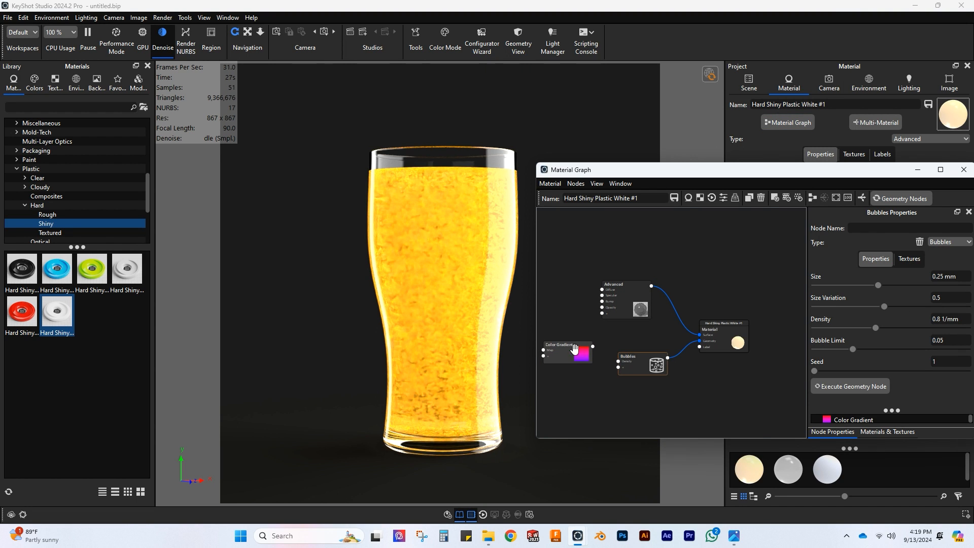
Step: Preview the Color Gradient on the beer, rotating its texture to -90° and moving the gradient midpoint to just before the centre
{"action": "double_click", "coordinate": [574, 349]}
{"action": "right_click", "coordinate": [574, 349]}
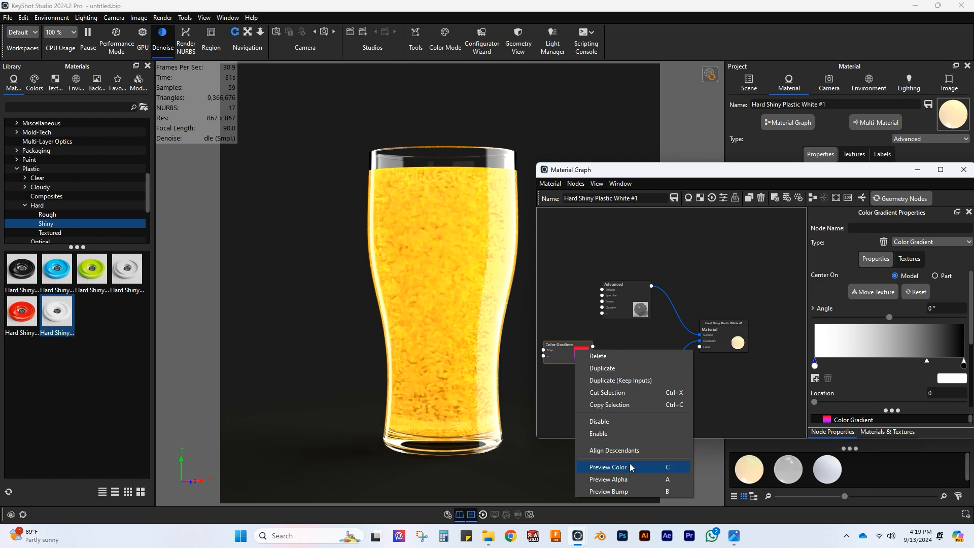
{"action": "left_click", "coordinate": [597, 467]}
{"action": "scroll", "coordinate": [901, 376], "scroll_direction": "down", "scroll_amount": 2}
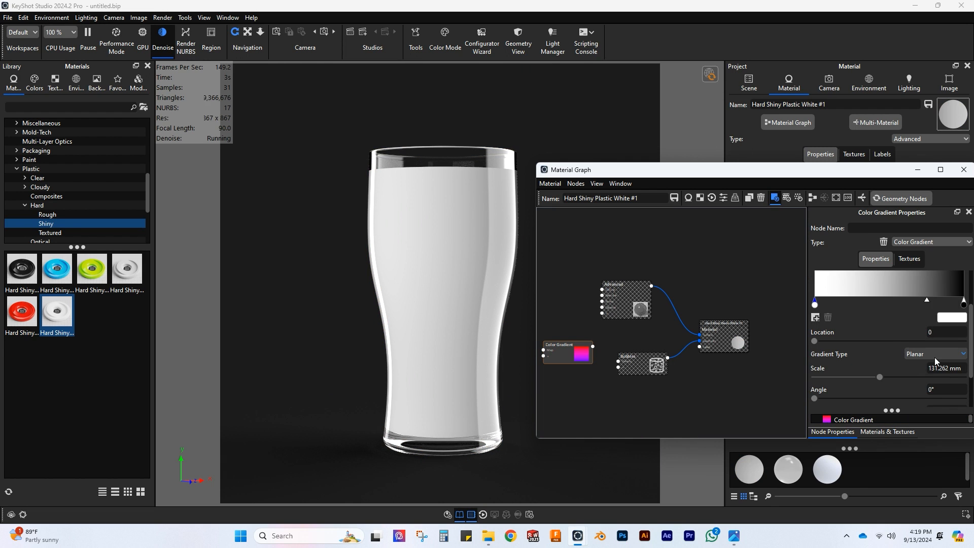
{"action": "scroll", "coordinate": [906, 365], "scroll_direction": "down", "scroll_amount": 1}
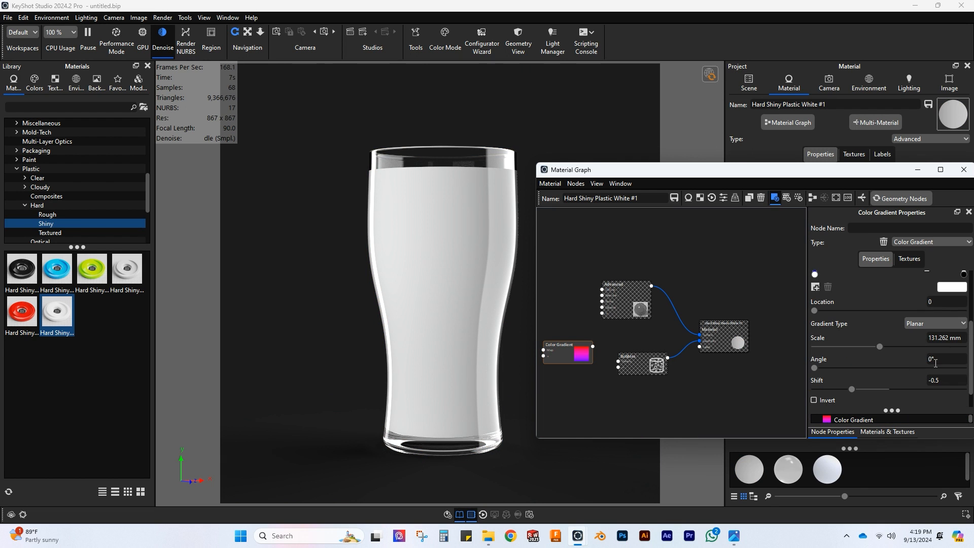
{"action": "left_click", "coordinate": [941, 359]}
{"action": "scroll", "coordinate": [887, 357], "scroll_direction": "up", "scroll_amount": 3}
{"action": "left_click", "coordinate": [873, 292]}
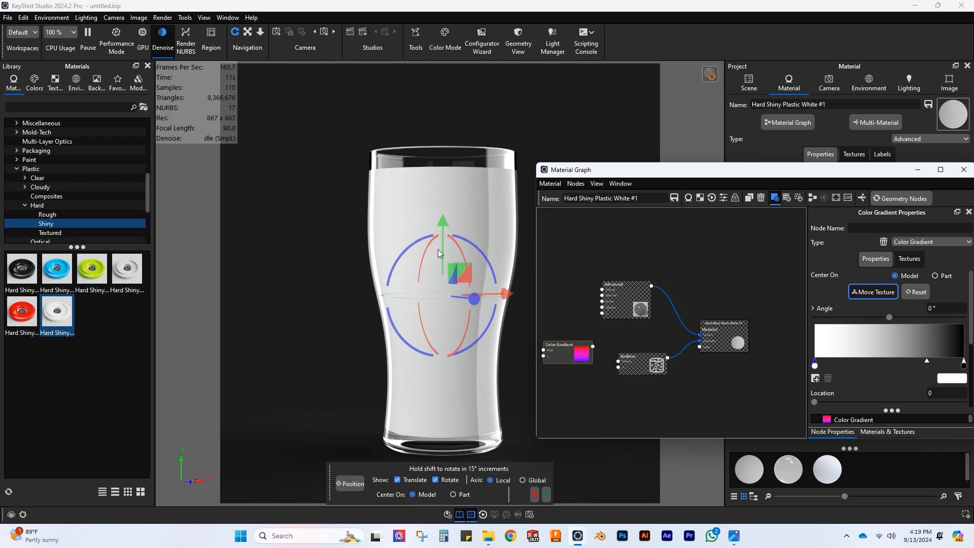
{"action": "left_click_drag", "start_coordinate": [467, 240], "coordinate": [491, 319]}
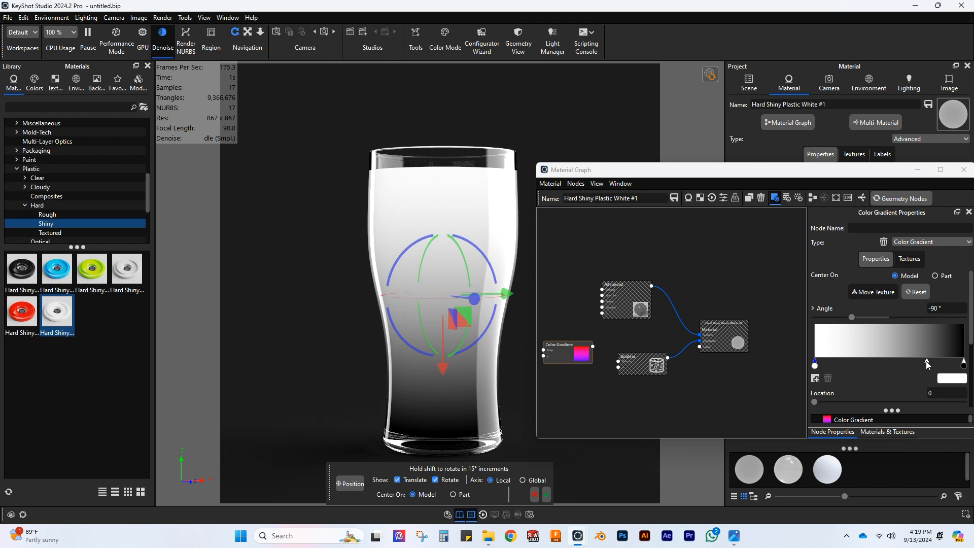
{"action": "left_click_drag", "start_coordinate": [926, 361], "coordinate": [881, 361]}
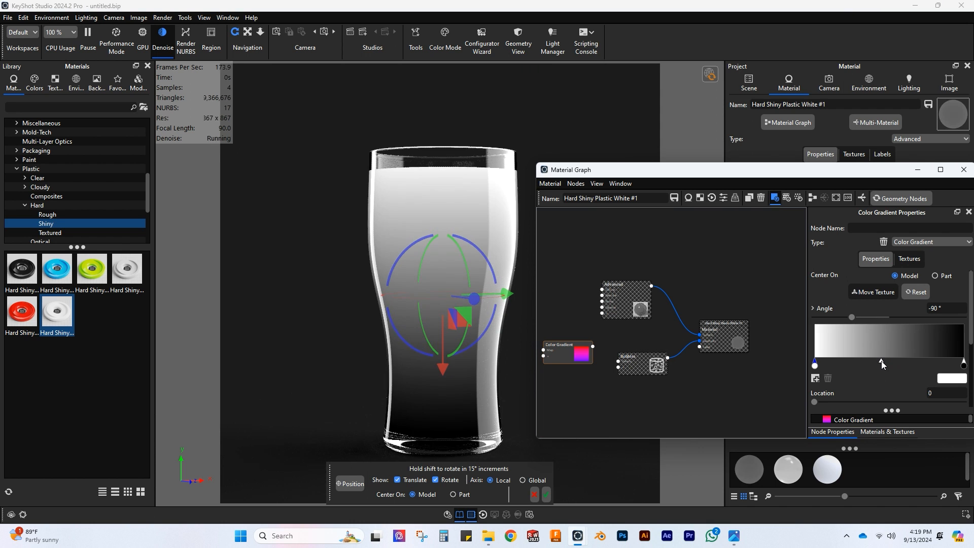
{"action": "left_click", "coordinate": [546, 494]}
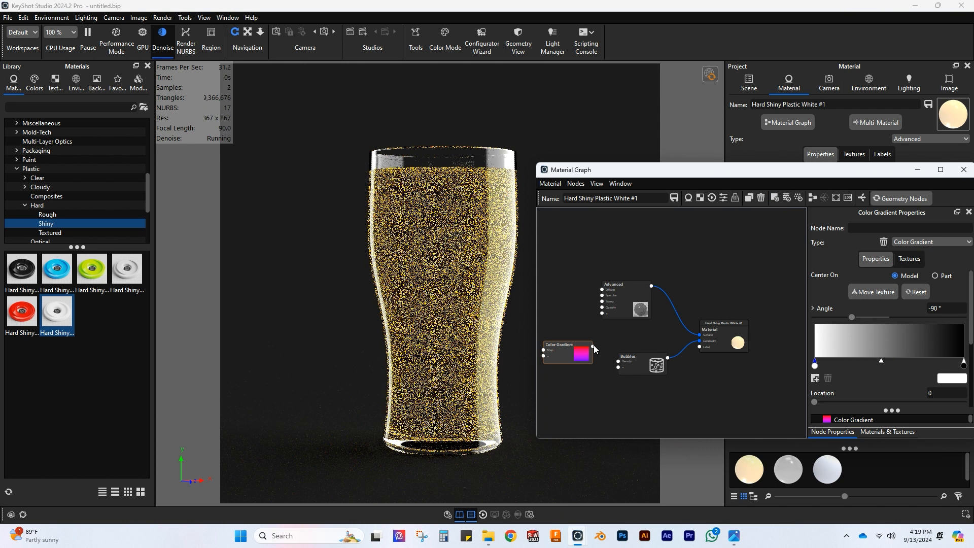
Step: Connect the Color Gradient to the Bubbles node's density input and execute the geometry nodes
{"action": "left_click_drag", "start_coordinate": [592, 346], "coordinate": [618, 361]}
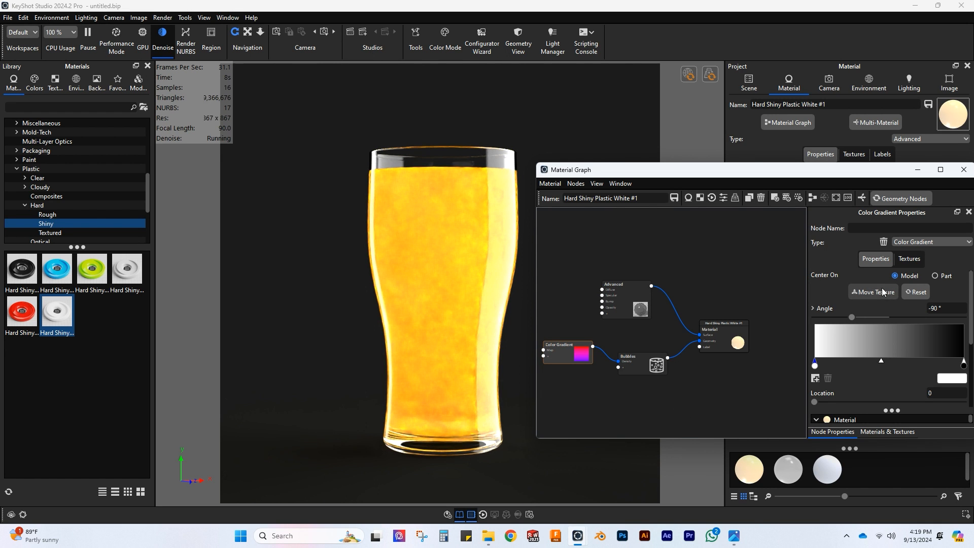
{"action": "scroll", "coordinate": [757, 296], "scroll_direction": "up", "scroll_amount": 2}
{"action": "scroll", "coordinate": [756, 296], "scroll_direction": "down", "scroll_amount": 2}
{"action": "left_click", "coordinate": [902, 199]}
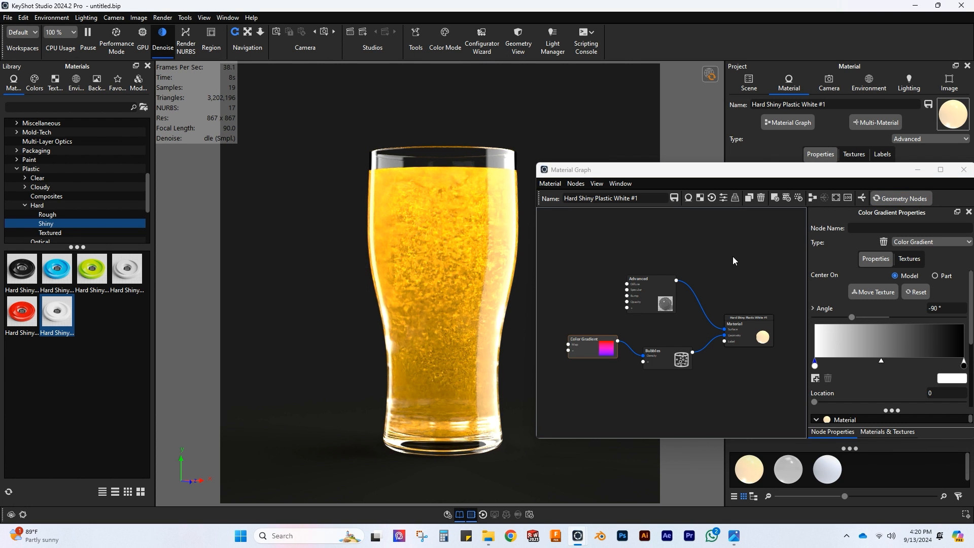
Step: Add a Noise (Texture) node to the material graph and place it beside the Advanced node, above the Color Gradient
{"action": "left_click", "coordinate": [909, 259]}
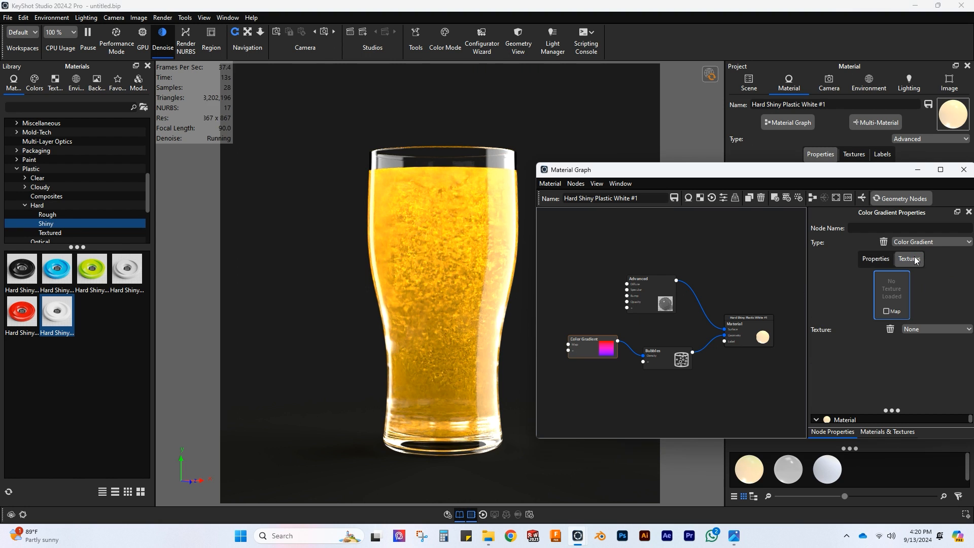
{"action": "right_click", "coordinate": [627, 244]}
{"action": "mouse_move", "coordinate": [654, 273]}
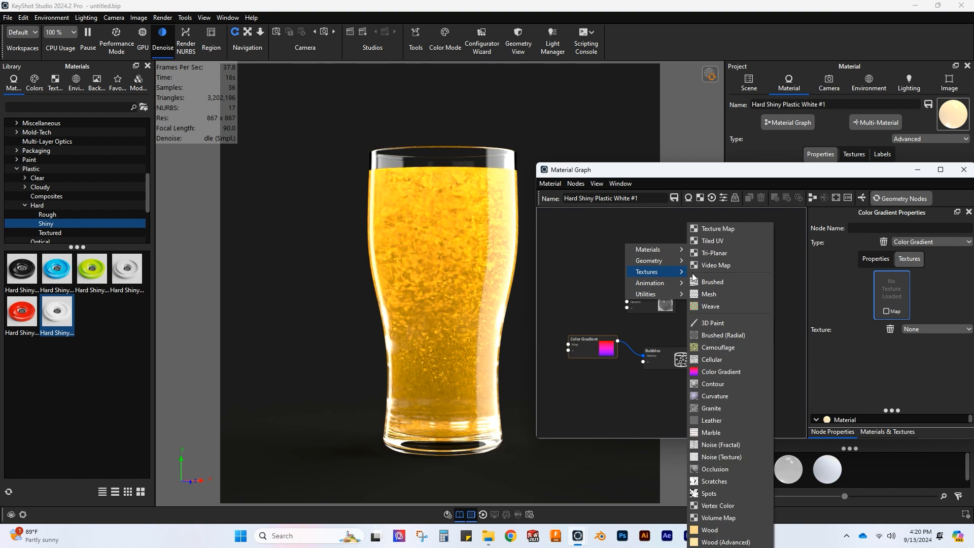
{"action": "left_click", "coordinate": [720, 458]}
{"action": "left_click_drag", "start_coordinate": [669, 258], "coordinate": [592, 279]}
{"action": "left_click", "coordinate": [586, 276]}
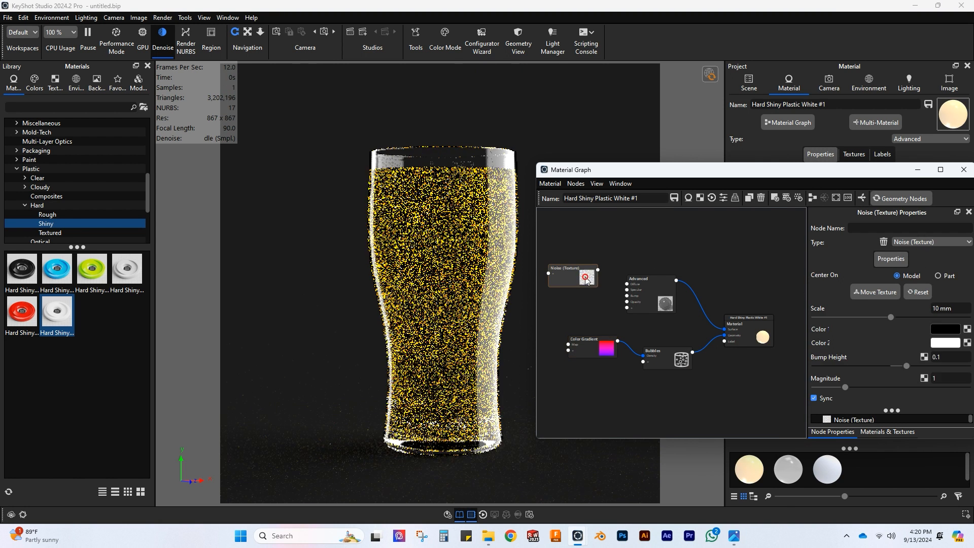
Step: Preview the Noise (Texture) node's colour on the beer and set its scale to 100 mm
{"action": "right_click", "coordinate": [584, 276]}
{"action": "left_click", "coordinate": [613, 350]}
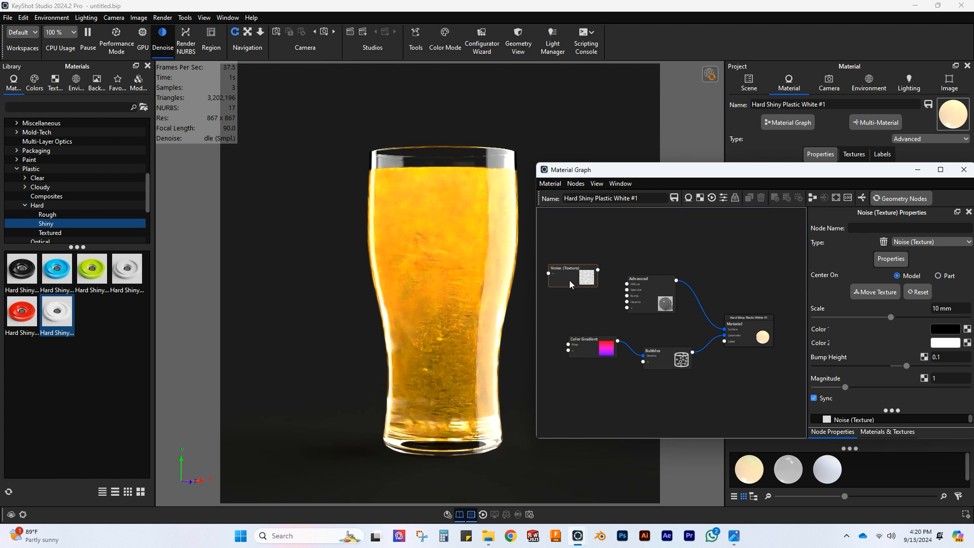
{"action": "right_click", "coordinate": [569, 280]}
{"action": "left_click", "coordinate": [604, 378]}
{"action": "left_click", "coordinate": [936, 308]}
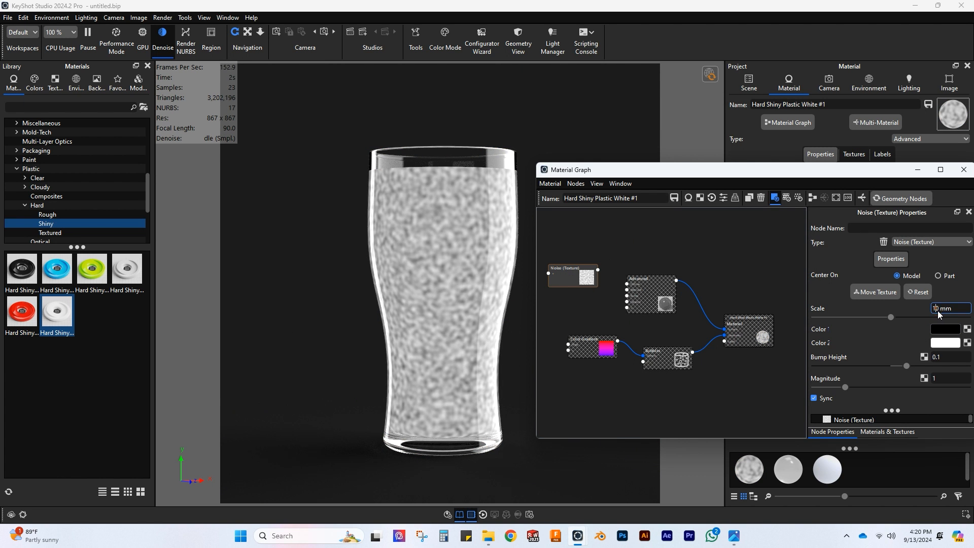
{"action": "type", "text": "100"}
{"action": "key", "text": "Return"}
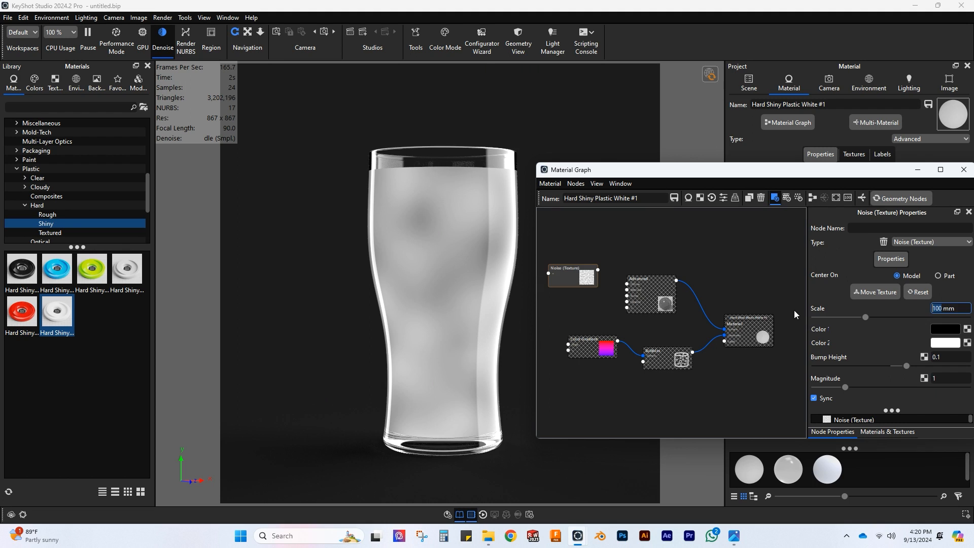
{"action": "right_click", "coordinate": [574, 275]}
{"action": "left_click", "coordinate": [602, 391]}
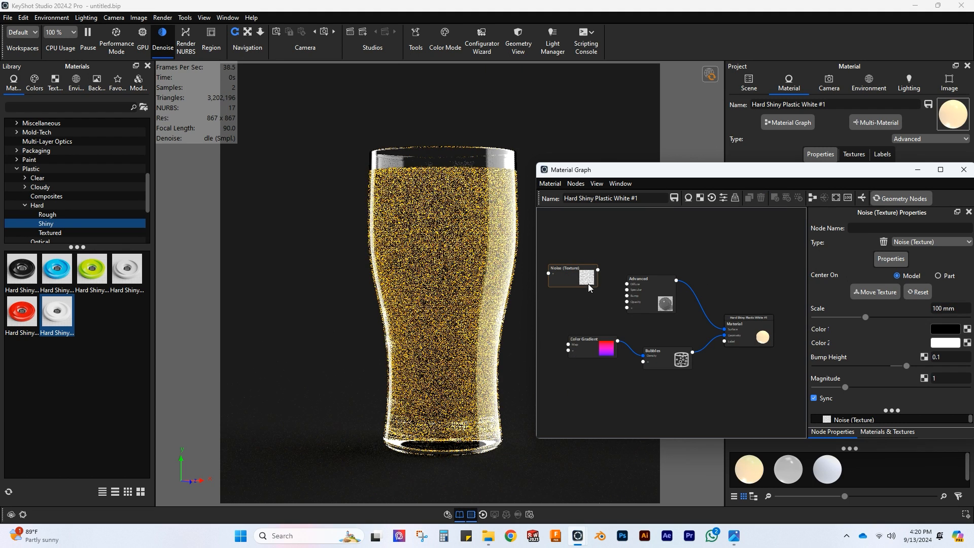
Step: Connect the Noise (Texture) node to the Advanced node's opacity input and change the noise's Color 1 to a mid grey
{"action": "mouse_move", "coordinate": [598, 269]}
{"action": "left_mouse_down"}
{"action": "mouse_move", "coordinate": [637, 312]}
{"action": "mouse_move", "coordinate": [627, 301]}
{"action": "left_mouse_up"}
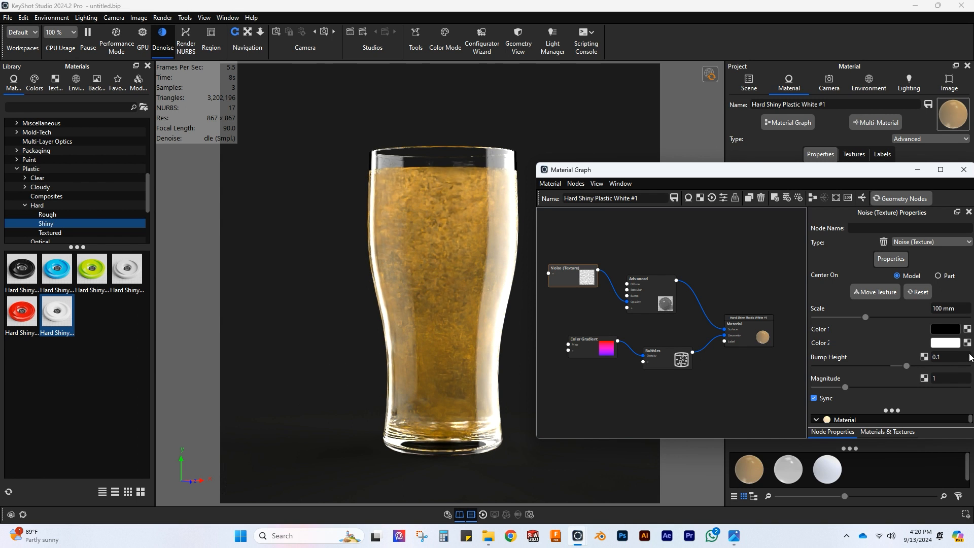
{"action": "left_click", "coordinate": [948, 330]}
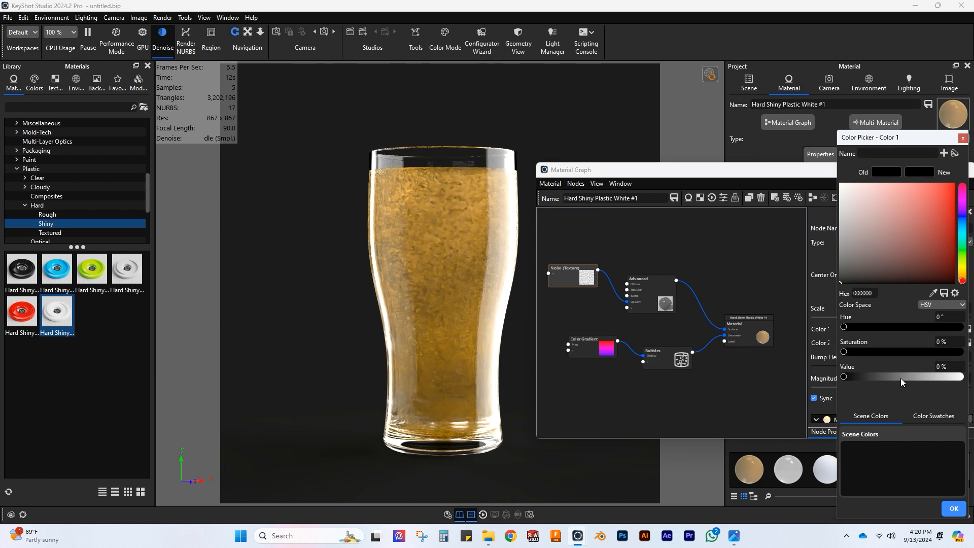
{"action": "left_click", "coordinate": [901, 378]}
{"action": "left_click", "coordinate": [953, 508]}
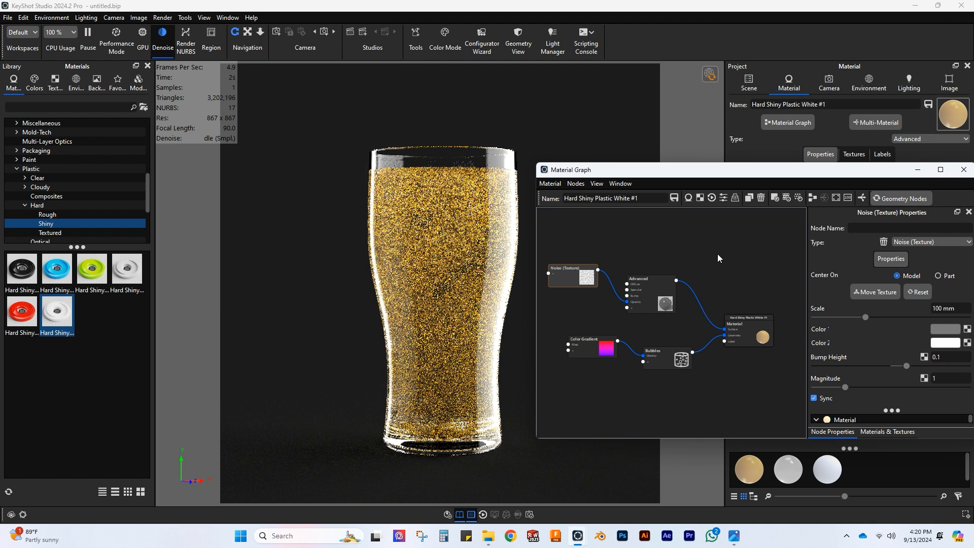
Step: Lighten the noise texture's Color 1 to A3A3A3 (64% value) and close the material graph
{"action": "scroll", "coordinate": [748, 255], "scroll_direction": "down", "scroll_amount": 1}
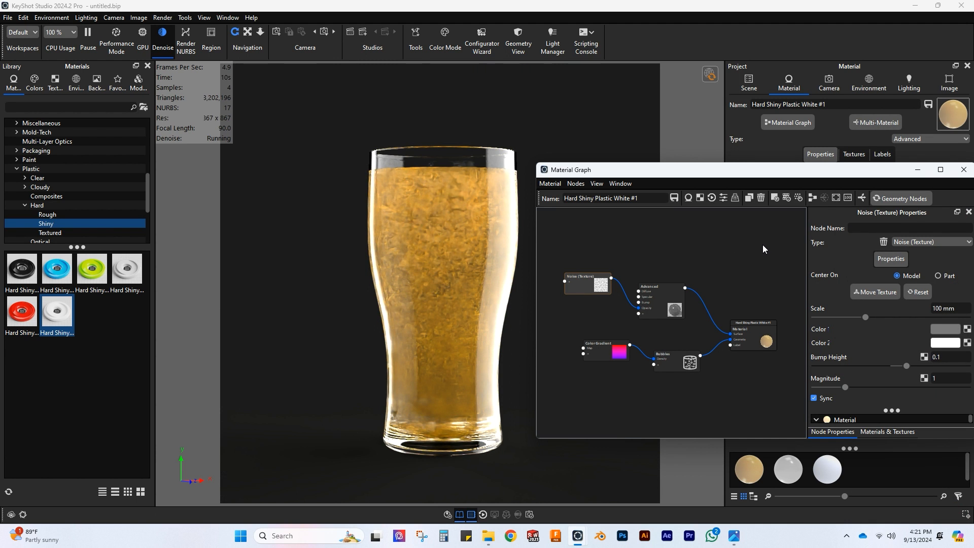
{"action": "left_click", "coordinate": [945, 329]}
{"action": "left_click", "coordinate": [918, 376]}
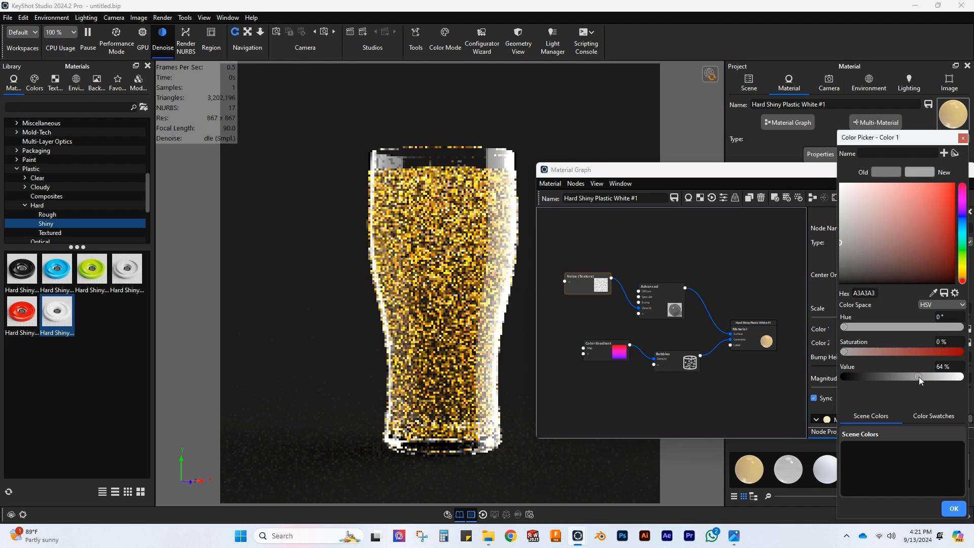
{"action": "left_click", "coordinate": [953, 508]}
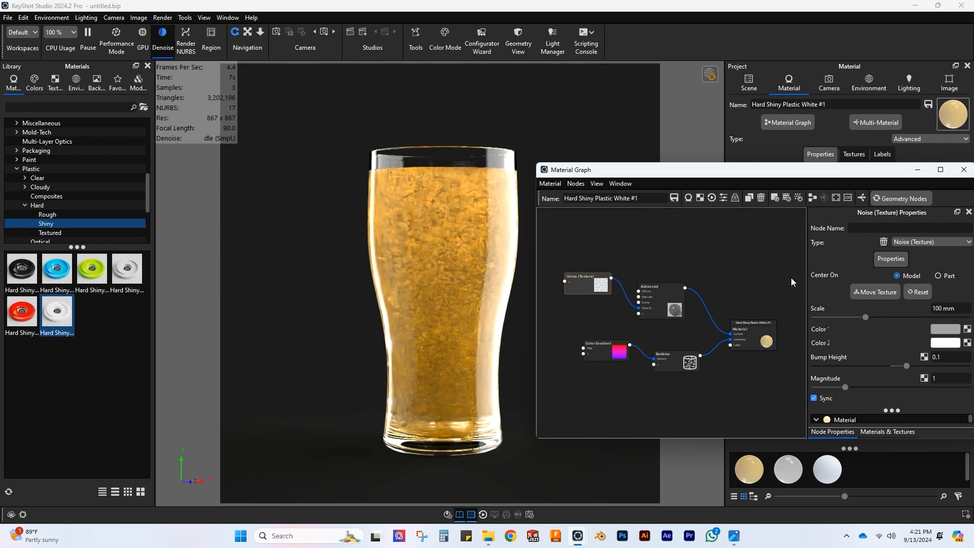
{"action": "left_click", "coordinate": [963, 170]}
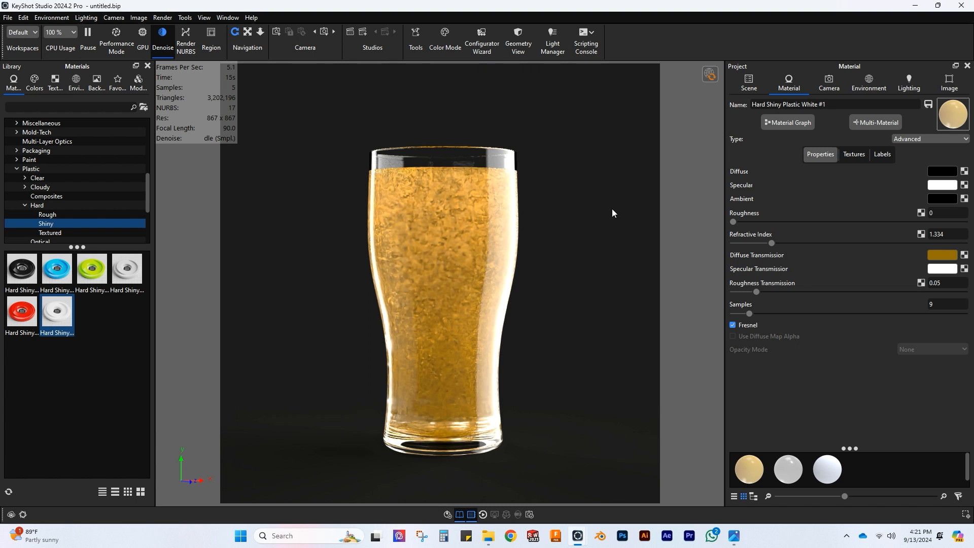
Step: Switch rendering to the GPU and brighten the beer's diffuse transmission colour to C49300
{"action": "left_click", "coordinate": [142, 40]}
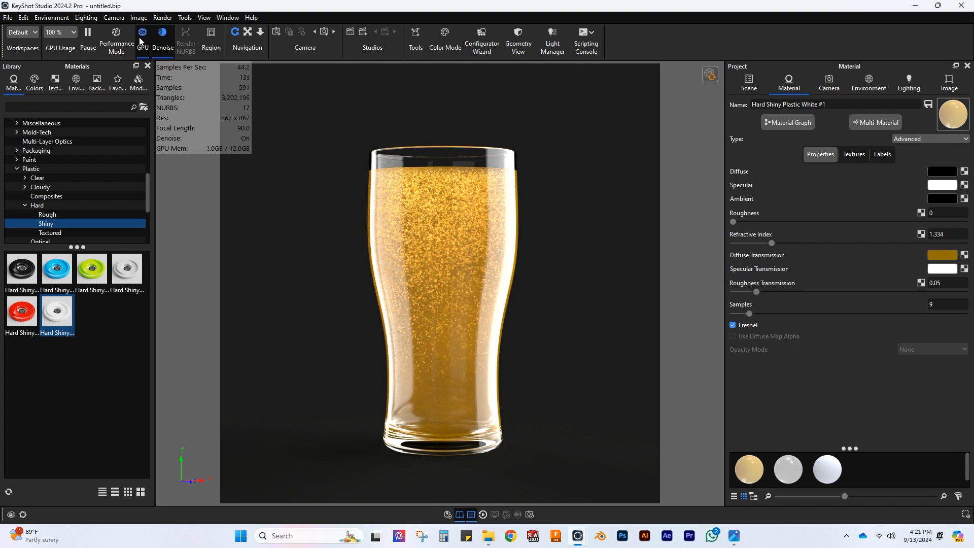
{"action": "left_click", "coordinate": [942, 255]}
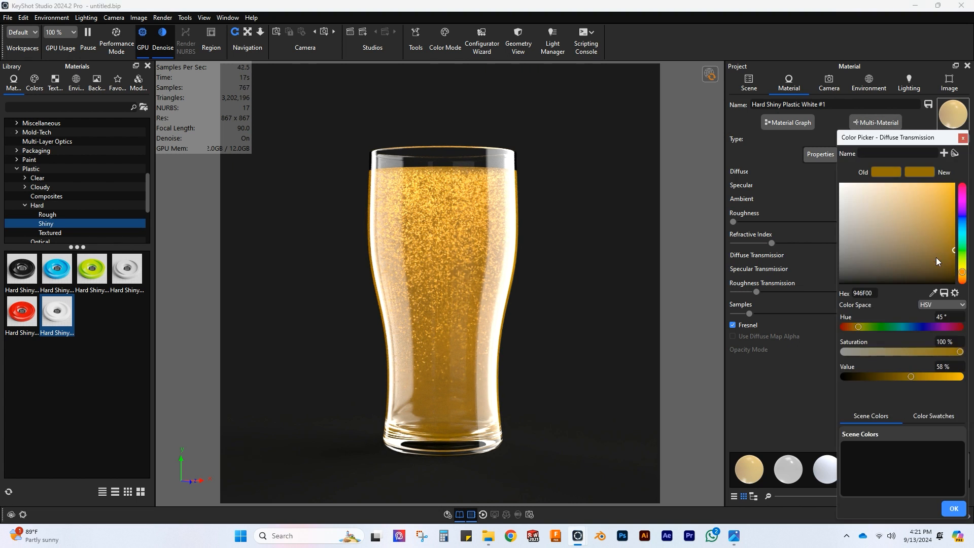
{"action": "left_click", "coordinate": [952, 238]}
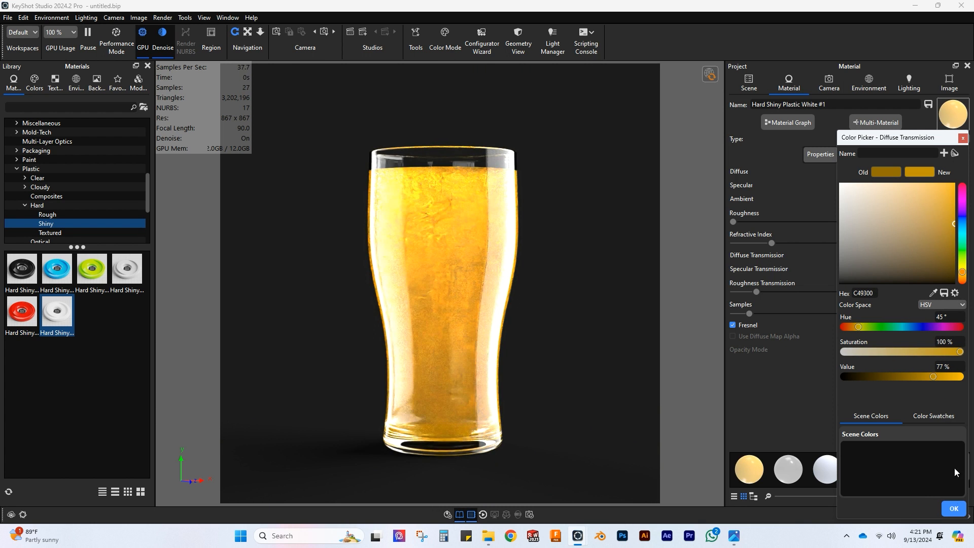
{"action": "left_click", "coordinate": [954, 508]}
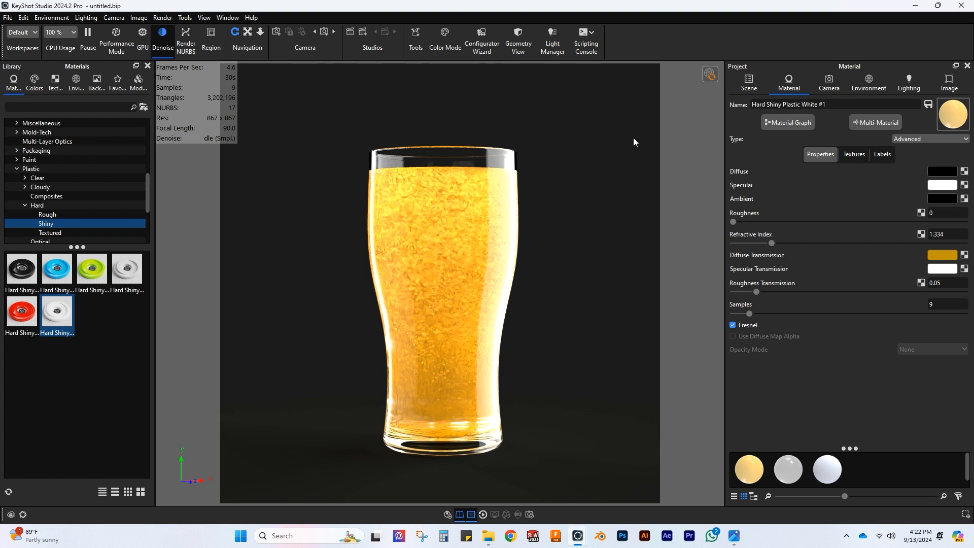
Step: Show the hidden foam part above the beer and apply the Scattering Medium Sponge library material to it
{"action": "left_click", "coordinate": [748, 81]}
{"action": "left_click", "coordinate": [771, 171]}
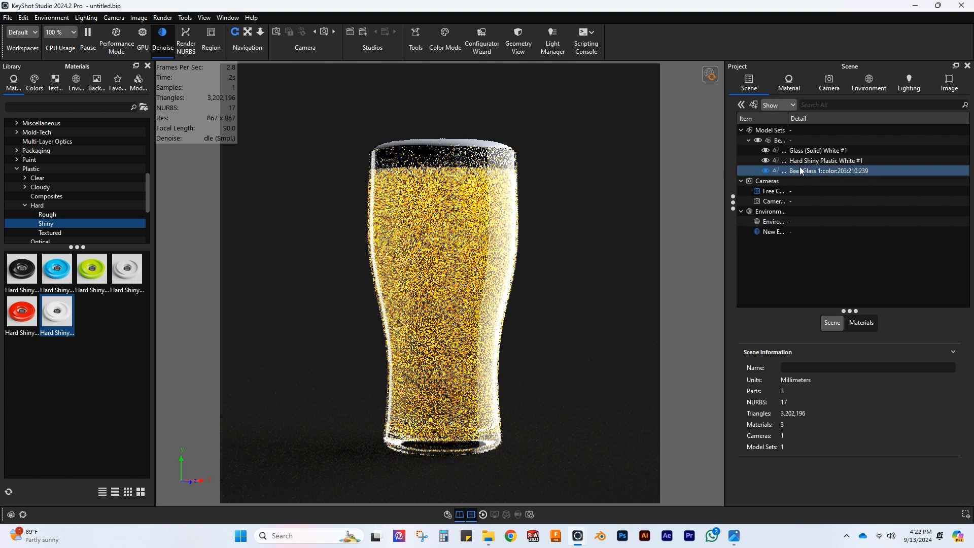
{"action": "left_click", "coordinate": [17, 169]}
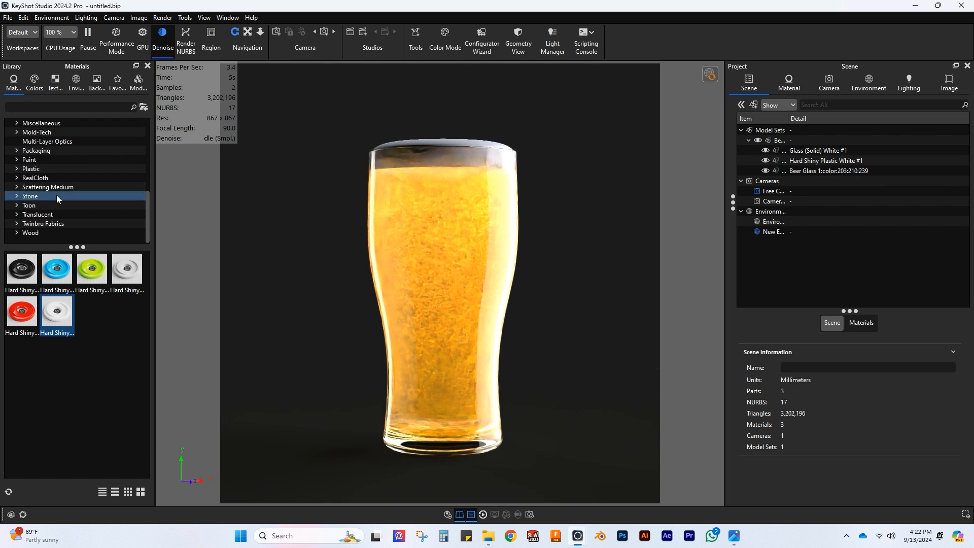
{"action": "left_click", "coordinate": [16, 187]}
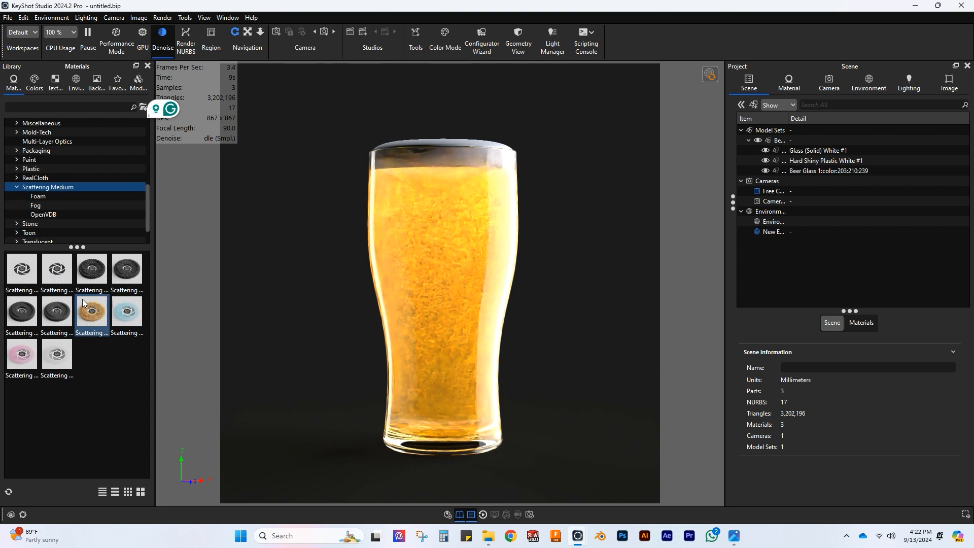
{"action": "left_click_drag", "start_coordinate": [86, 315], "coordinate": [826, 171]}
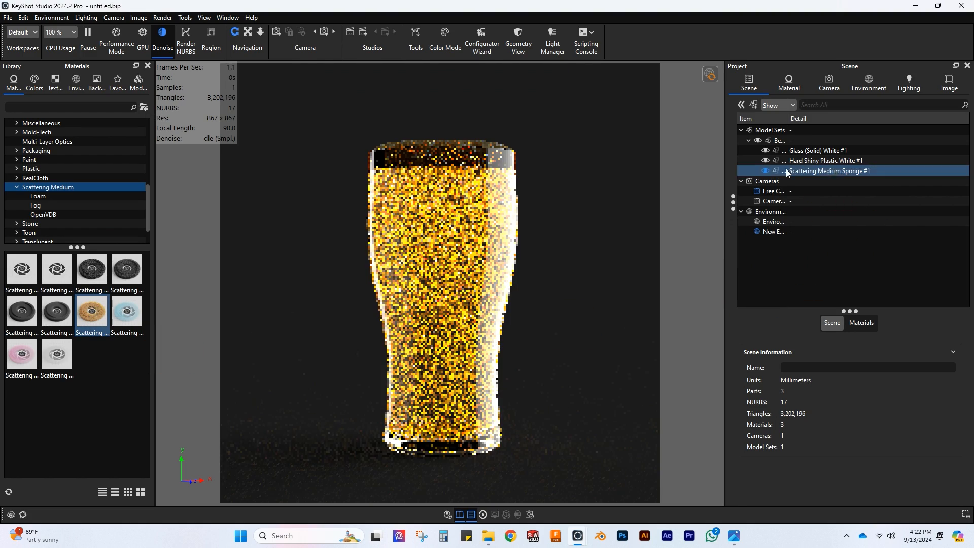
Step: Change the foam material's transmission and albedo colours to white
{"action": "double_click", "coordinate": [476, 146]}
{"action": "left_click", "coordinate": [952, 171]}
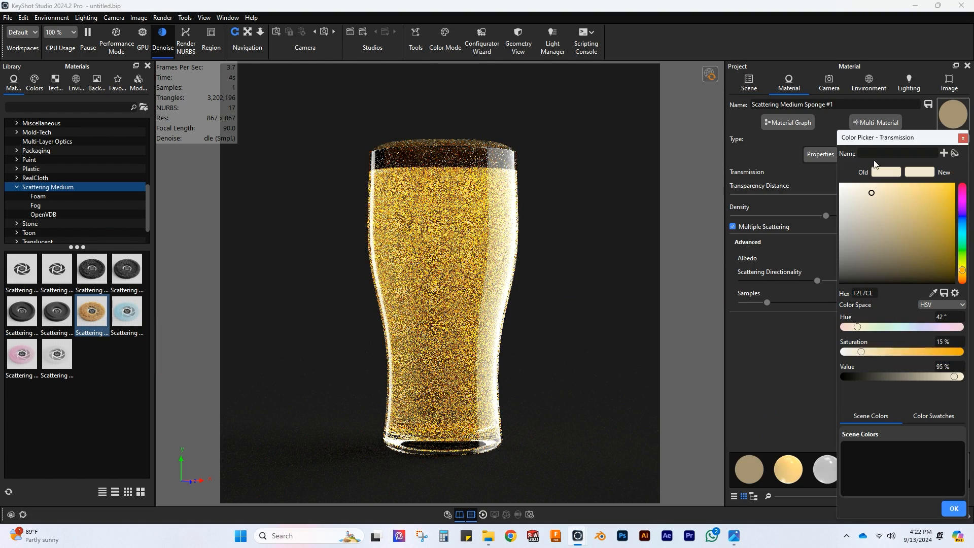
{"action": "left_click", "coordinate": [841, 184]}
{"action": "left_click", "coordinate": [953, 508]}
{"action": "left_click", "coordinate": [948, 258]}
{"action": "left_click", "coordinate": [816, 163]}
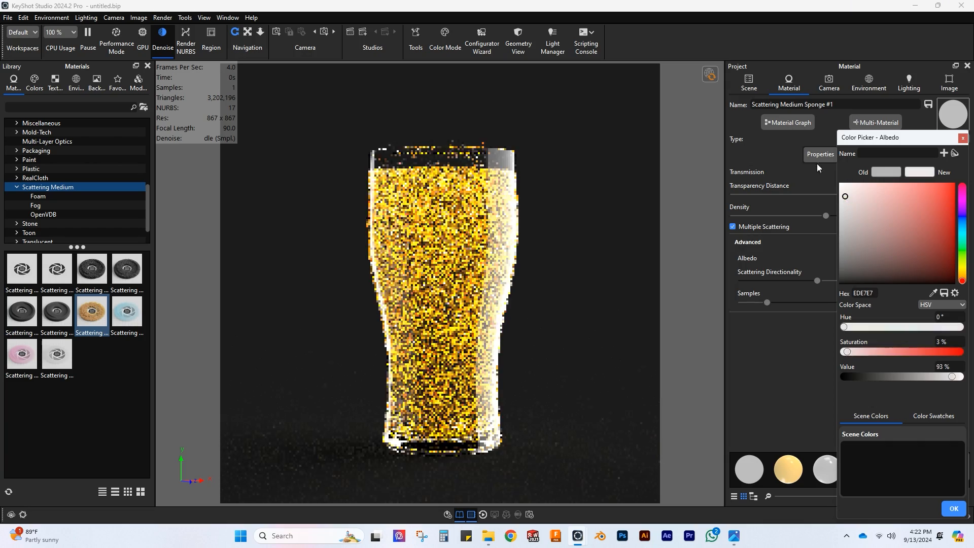
{"action": "left_click", "coordinate": [954, 509]}
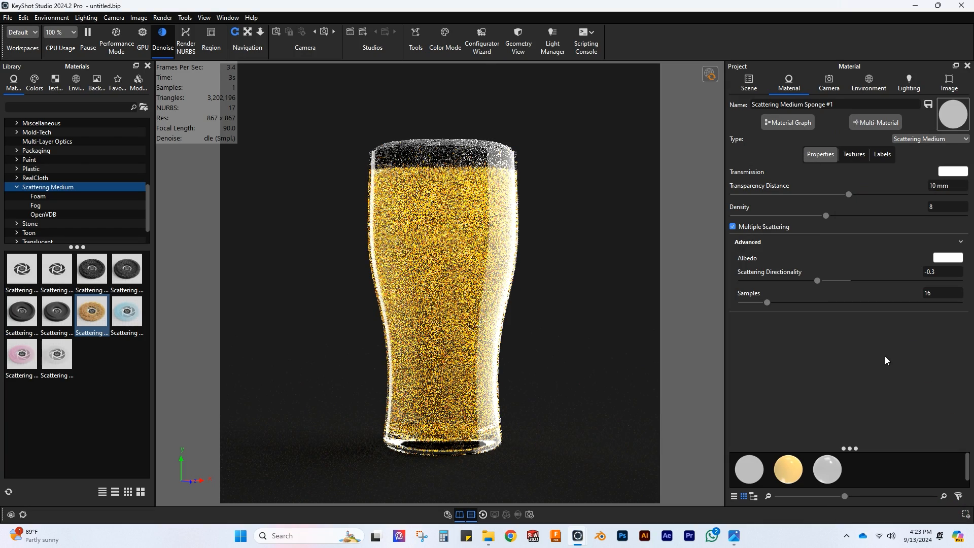
Step: Set the foam material's transparency distance to 100 mm
{"action": "left_click", "coordinate": [935, 186]}
{"action": "type", "text": "0"}
{"action": "key", "text": "Return"}
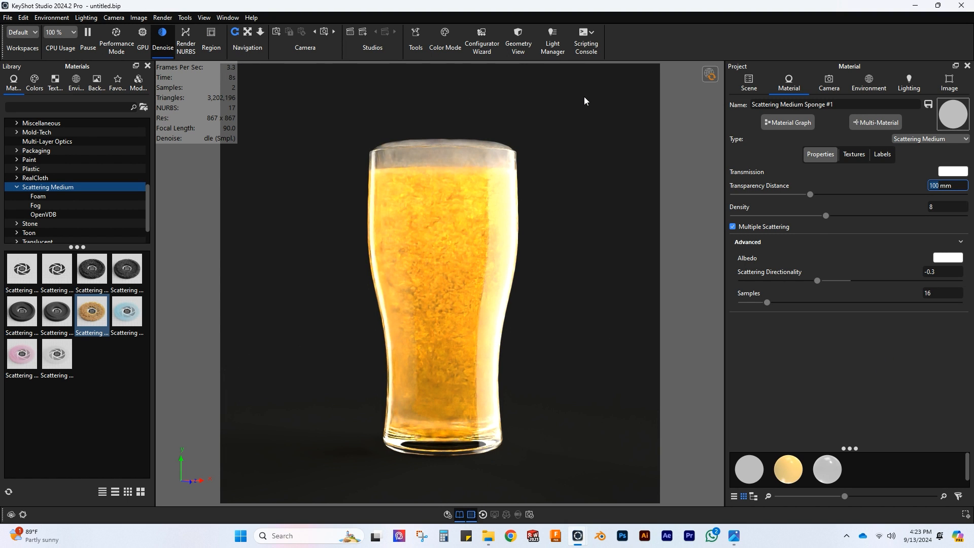
Step: Add a ground plane to the scene beneath the beer glass
{"action": "left_click", "coordinate": [46, 18]}
{"action": "mouse_move", "coordinate": [26, 18]}
{"action": "mouse_move", "coordinate": [95, 57]}
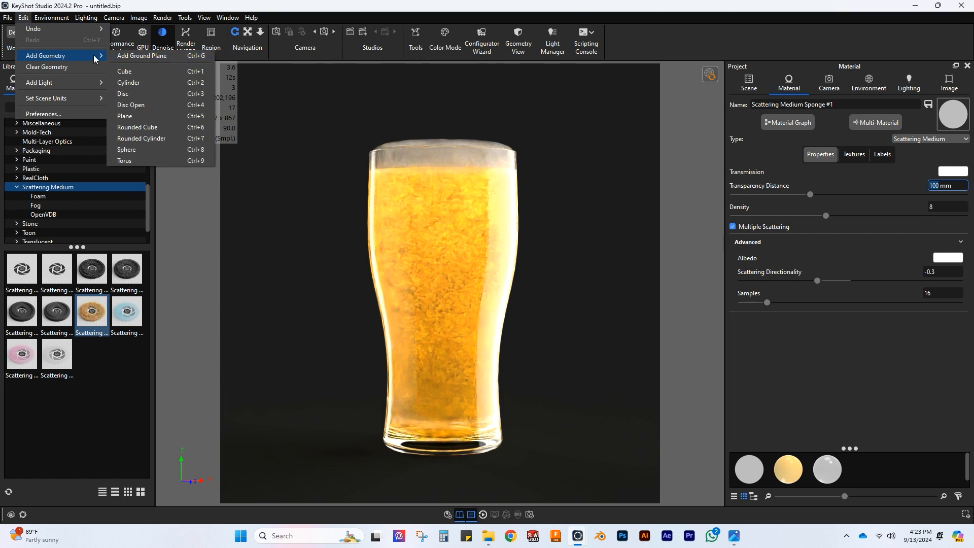
{"action": "left_click", "coordinate": [145, 55]}
Step: Set the ground material's specular colour to white and its reflection contrast to 1
{"action": "double_click", "coordinate": [543, 472]}
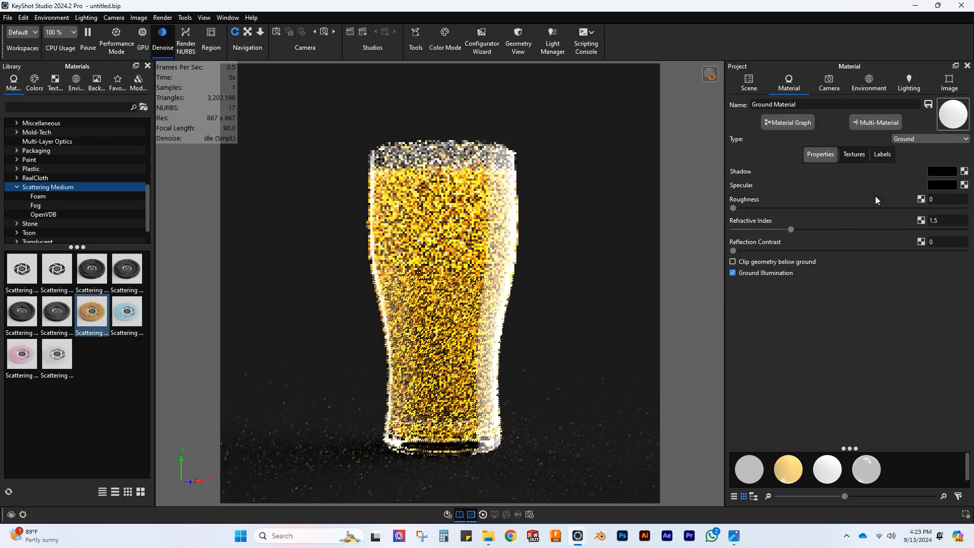
{"action": "left_click", "coordinate": [948, 186]}
{"action": "left_click_drag", "start_coordinate": [893, 220], "coordinate": [802, 175]}
{"action": "left_click", "coordinate": [953, 509]}
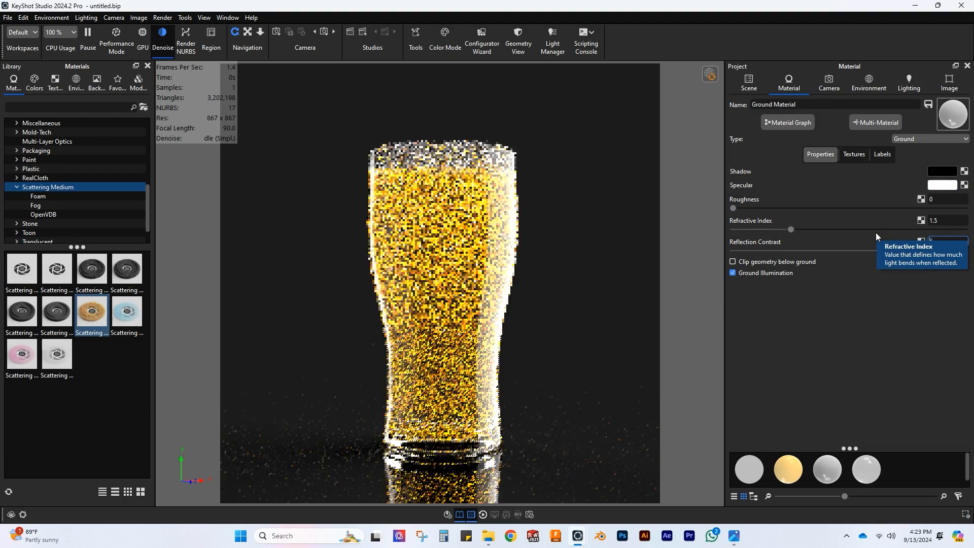
Step: Give the ground material a Noise (Texture) bump with a 1000 mm scale and set its roughness to 0.02
{"action": "left_click", "coordinate": [854, 154]}
{"action": "left_click", "coordinate": [868, 187]}
{"action": "left_click", "coordinate": [933, 225]}
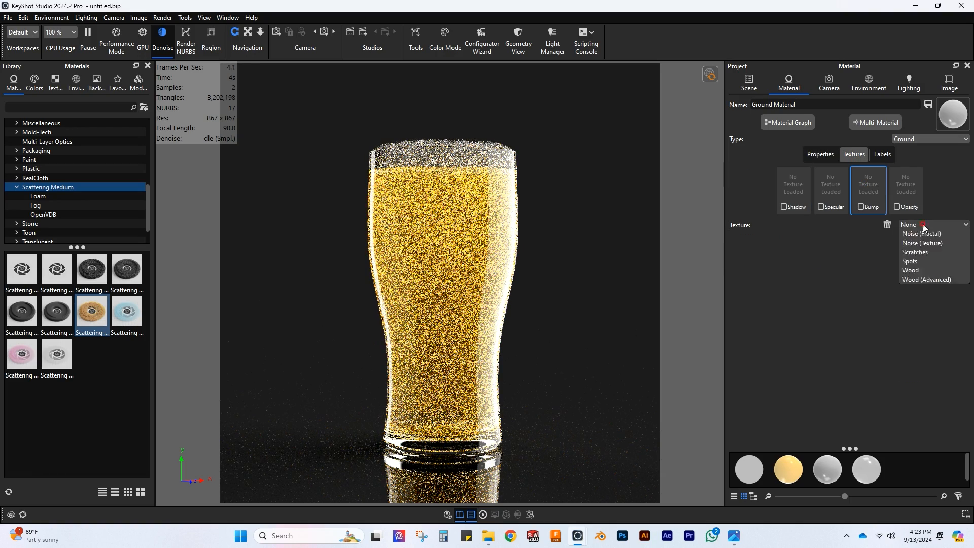
{"action": "left_click", "coordinate": [922, 407]}
{"action": "left_click", "coordinate": [935, 272]}
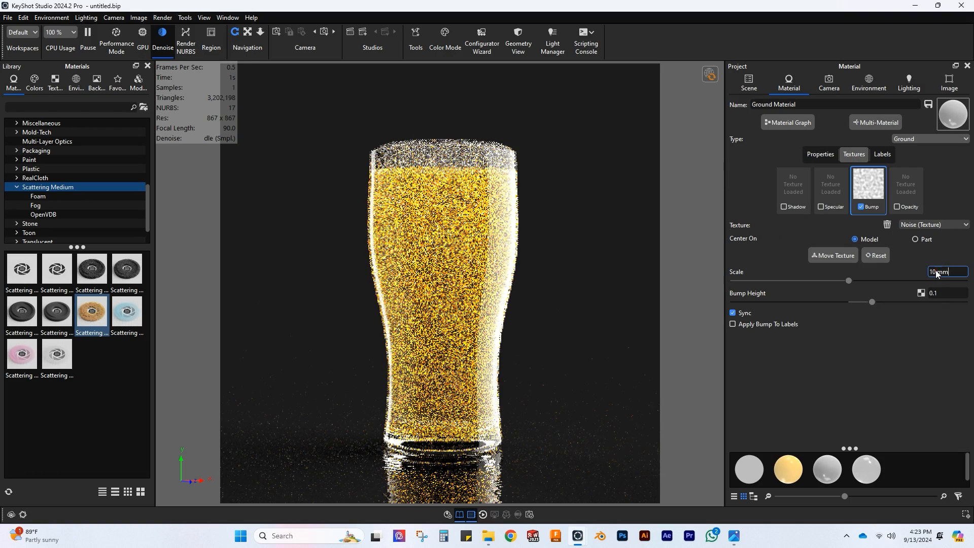
{"action": "type", "text": "00"}
{"action": "key", "text": "Return"}
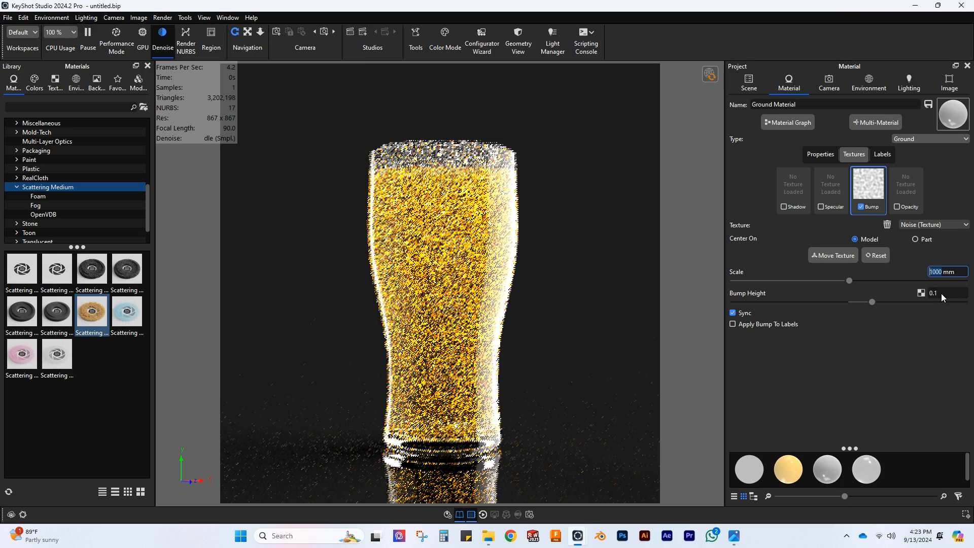
{"action": "left_click", "coordinate": [820, 154]}
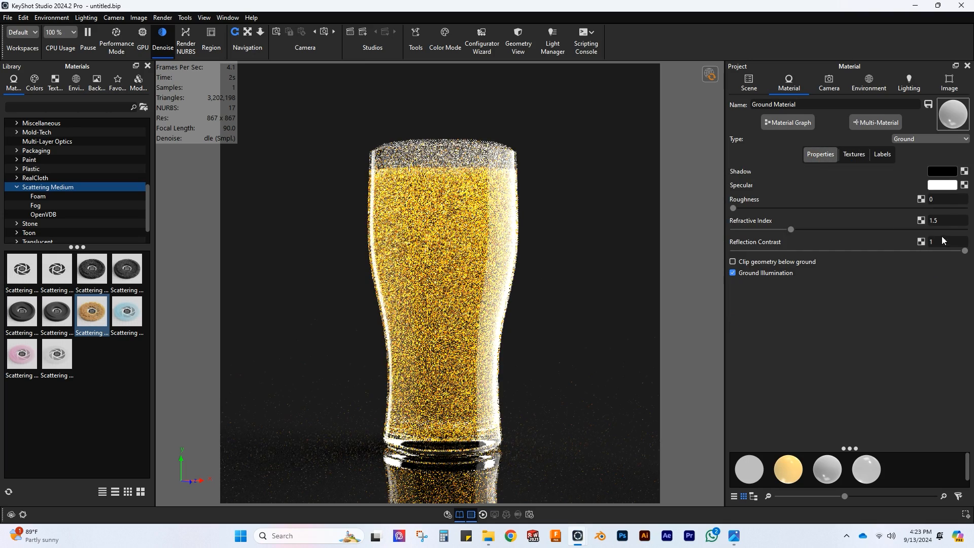
{"action": "double_click", "coordinate": [942, 200]}
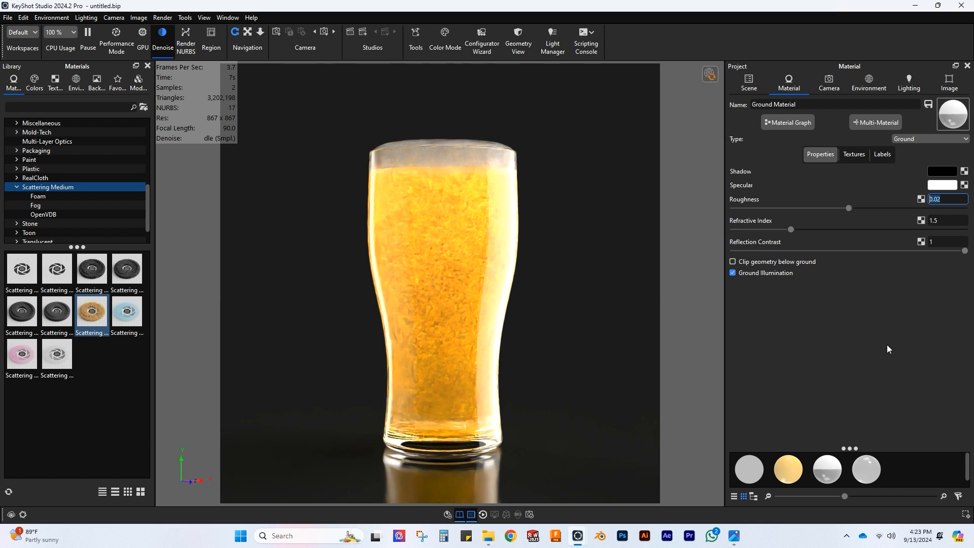
Step: Set the scale of the Spots density texture on the foam material to 2 mm
{"action": "double_click", "coordinate": [453, 142]}
{"action": "left_click", "coordinate": [851, 156]}
{"action": "type", "text": "2mm"}
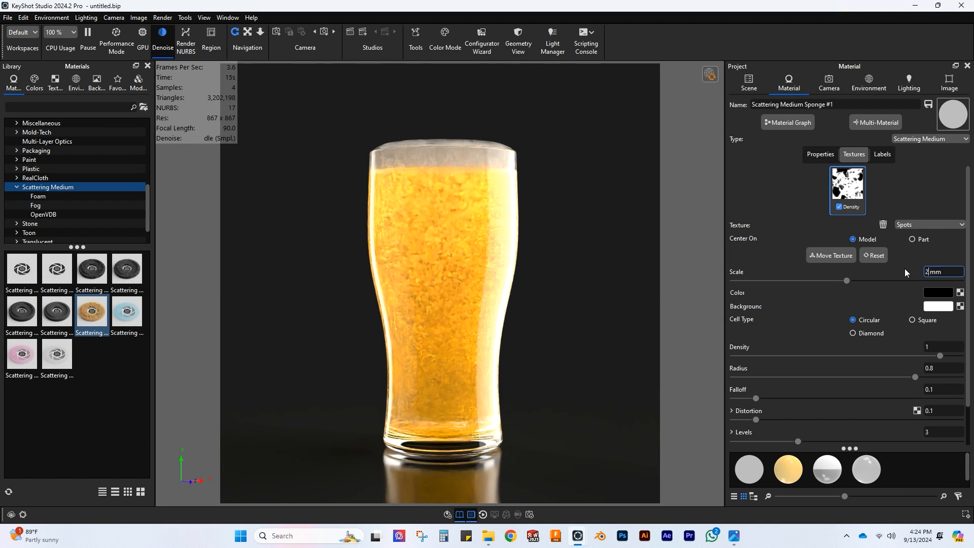
{"action": "key", "text": "Return"}
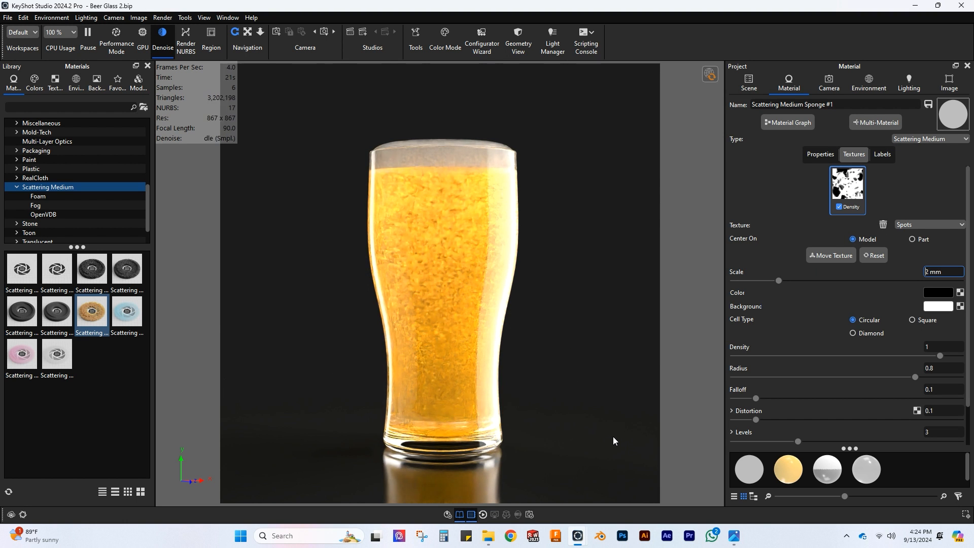
Step: Set the still image's maximum samples to 500 and start the final render
{"action": "left_click", "coordinate": [530, 514]}
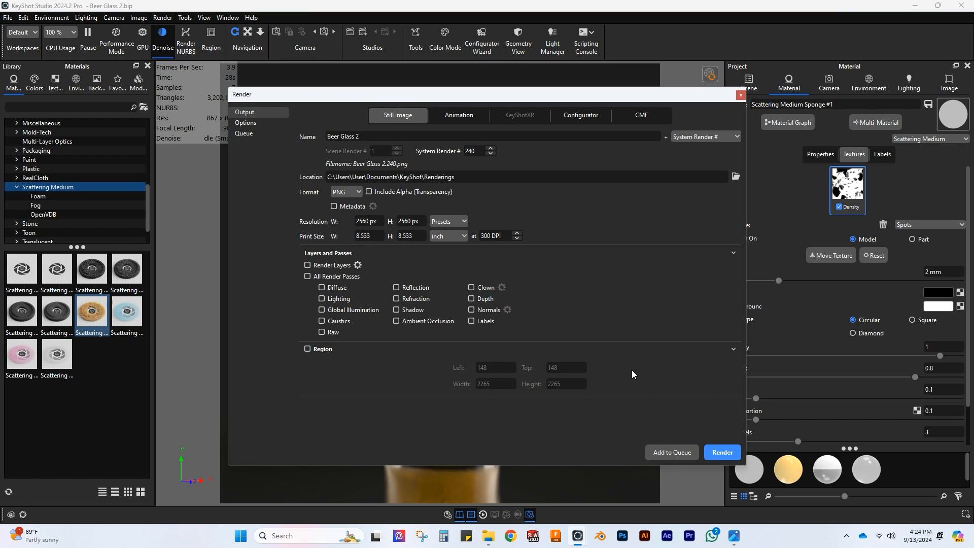
{"action": "left_click", "coordinate": [246, 123]}
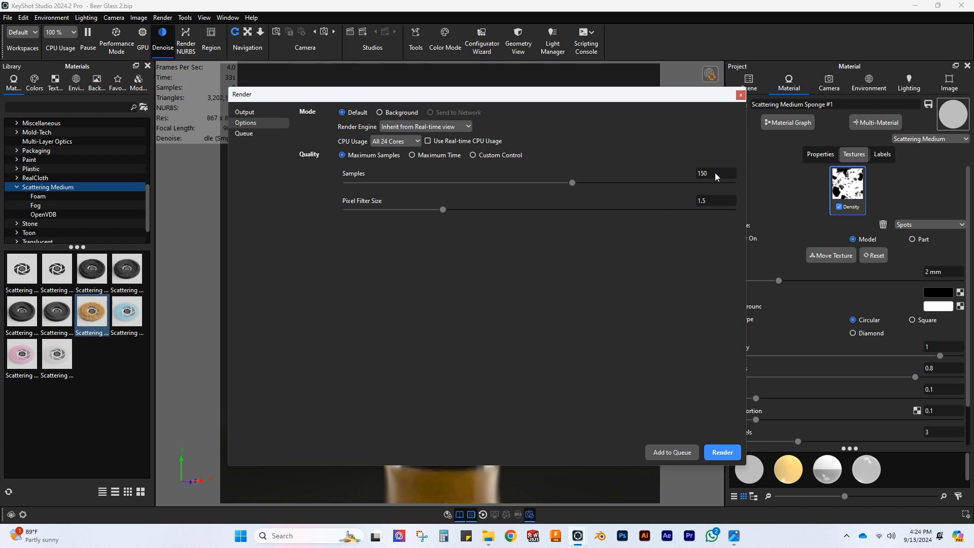
{"action": "type", "text": "500"}
{"action": "left_click", "coordinate": [722, 451]}
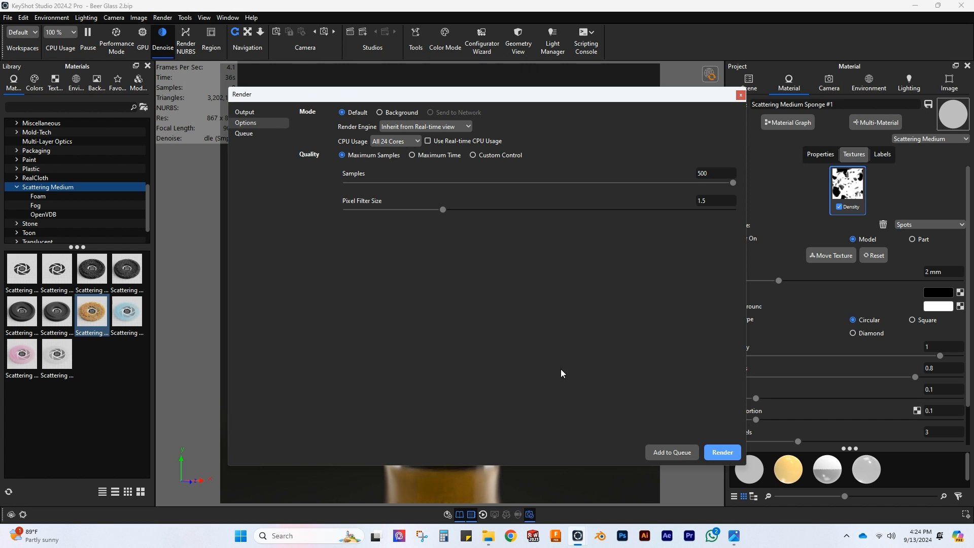